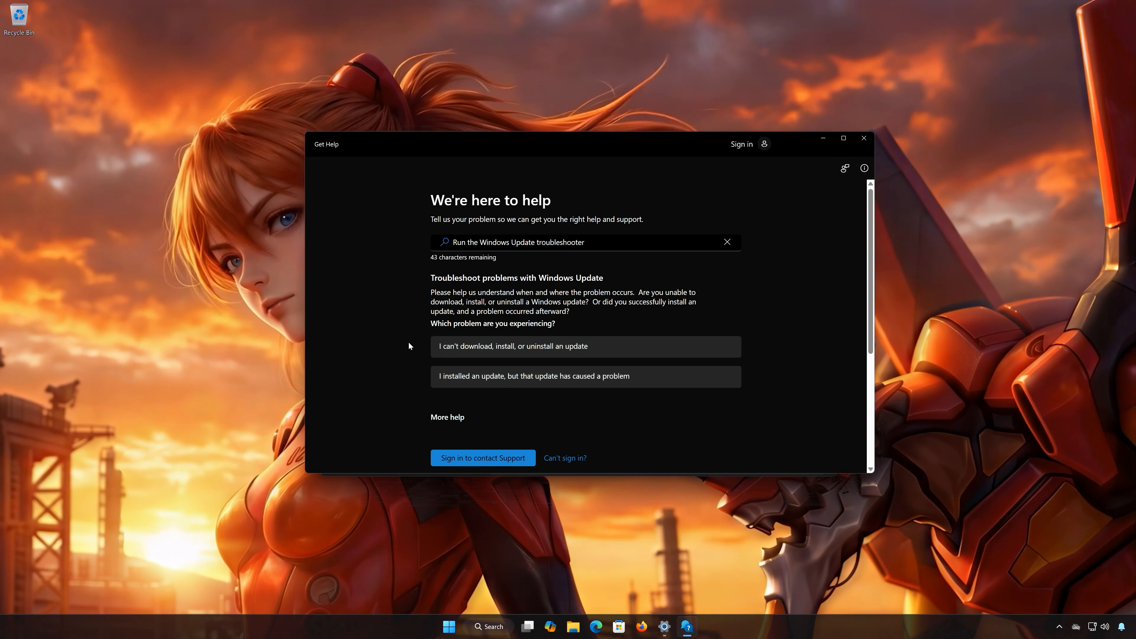
Report in the Windows Update troubleshooter that updates can't be downloaded, installed or uninstalled, and allow the automated diagnostic to run.
click(534, 349)
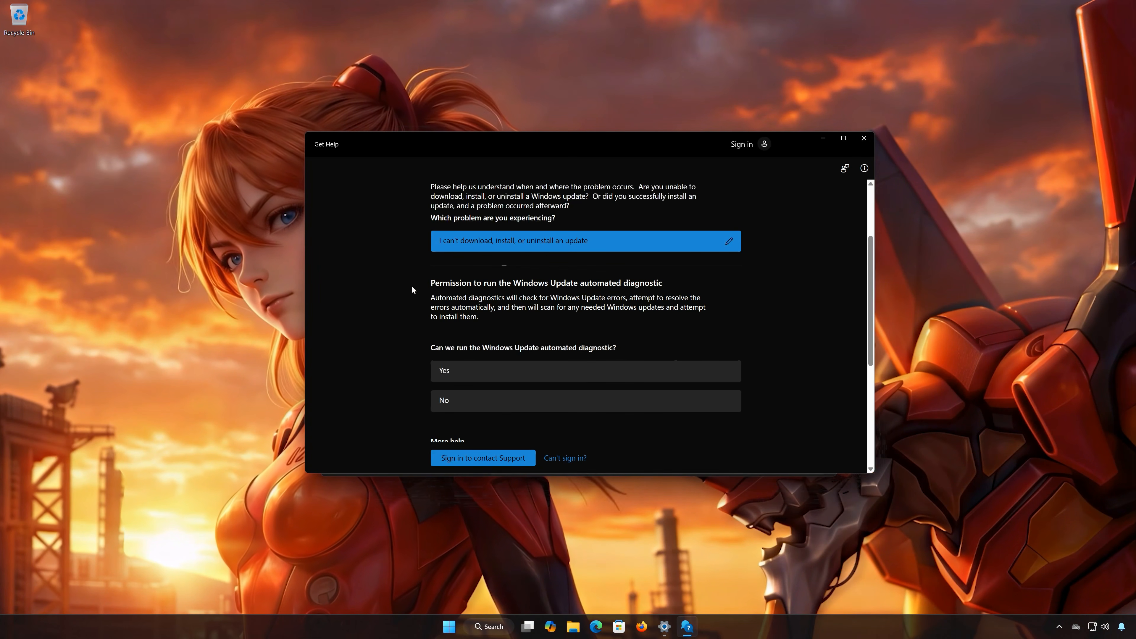
click(489, 371)
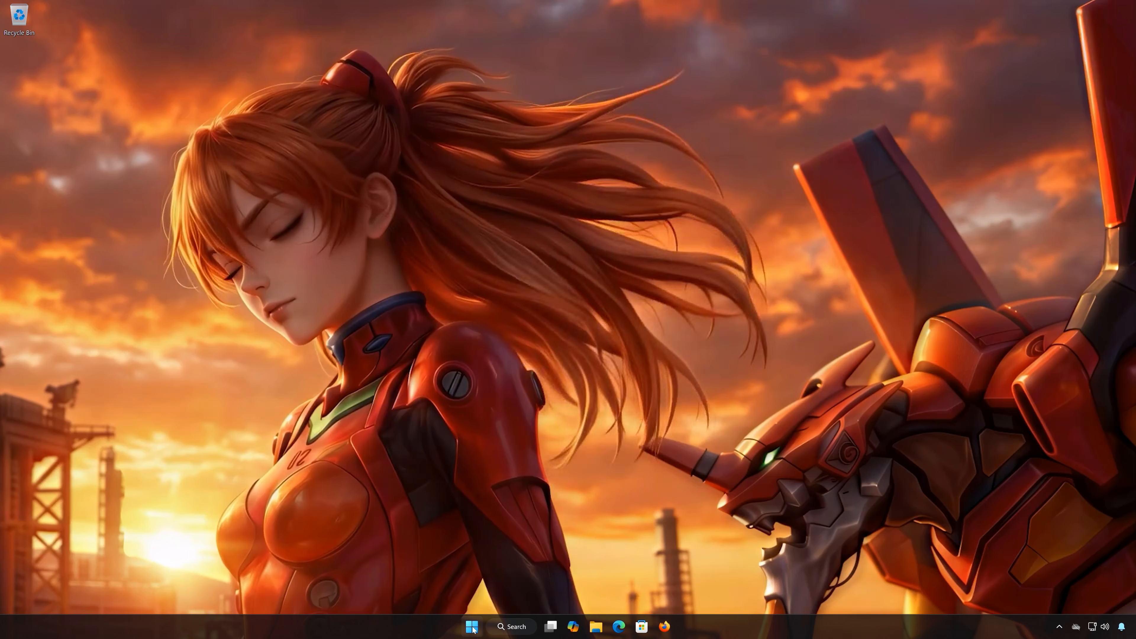
Find Command Prompt with the search term cmd, launch it with administrator rights, and move its window toward the middle of the desktop.
click(472, 627)
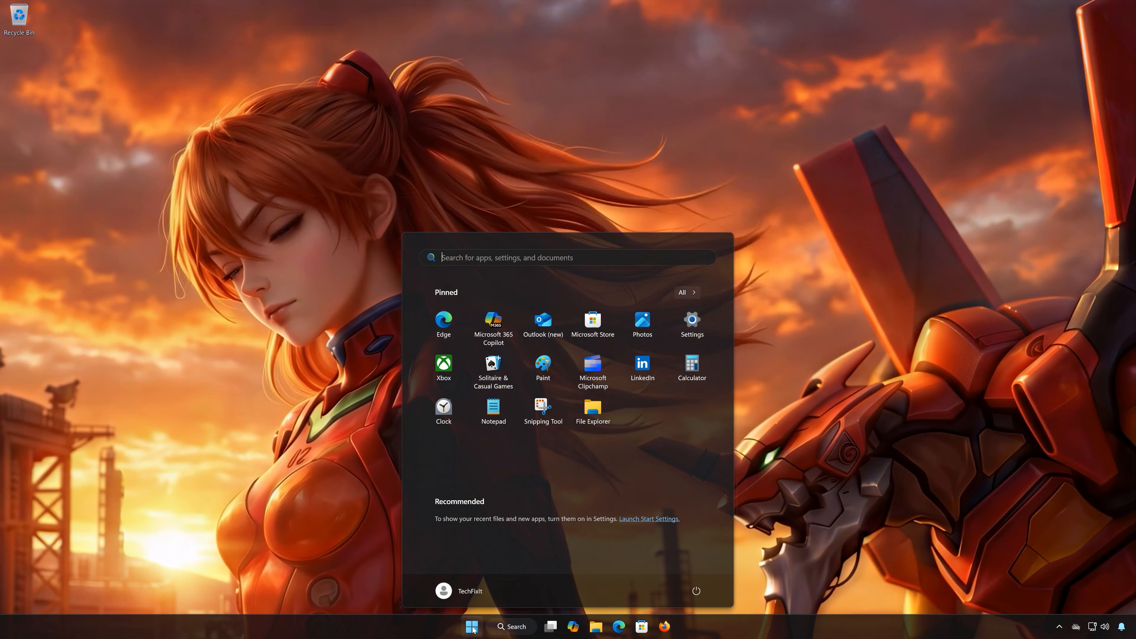
text(cmd)
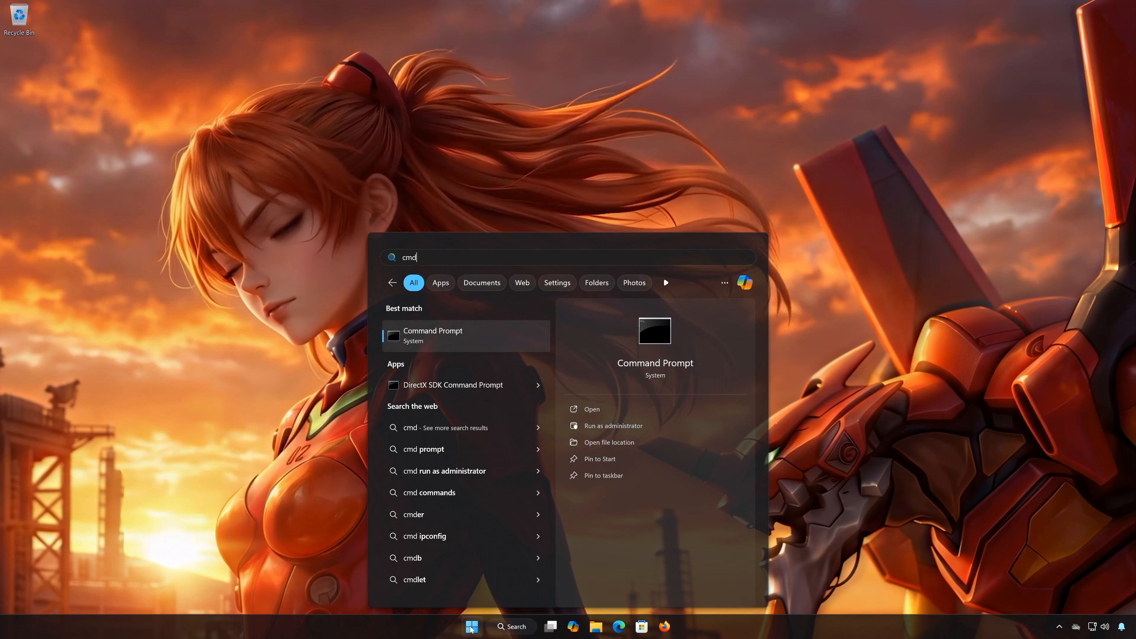
right_click(467, 342)
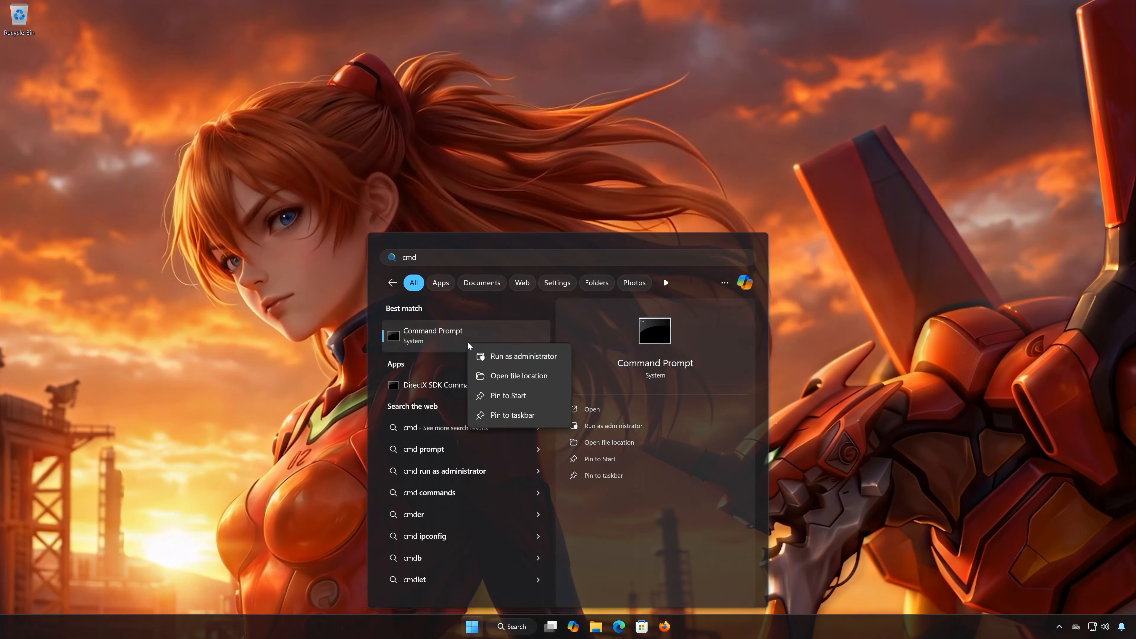
click(535, 357)
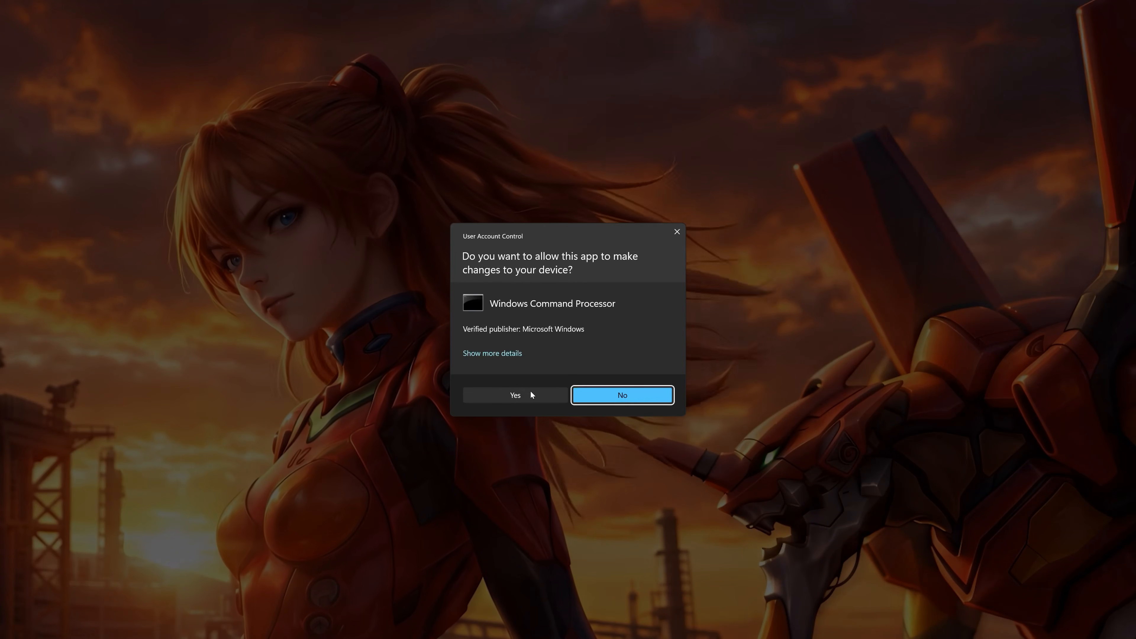
click(529, 395)
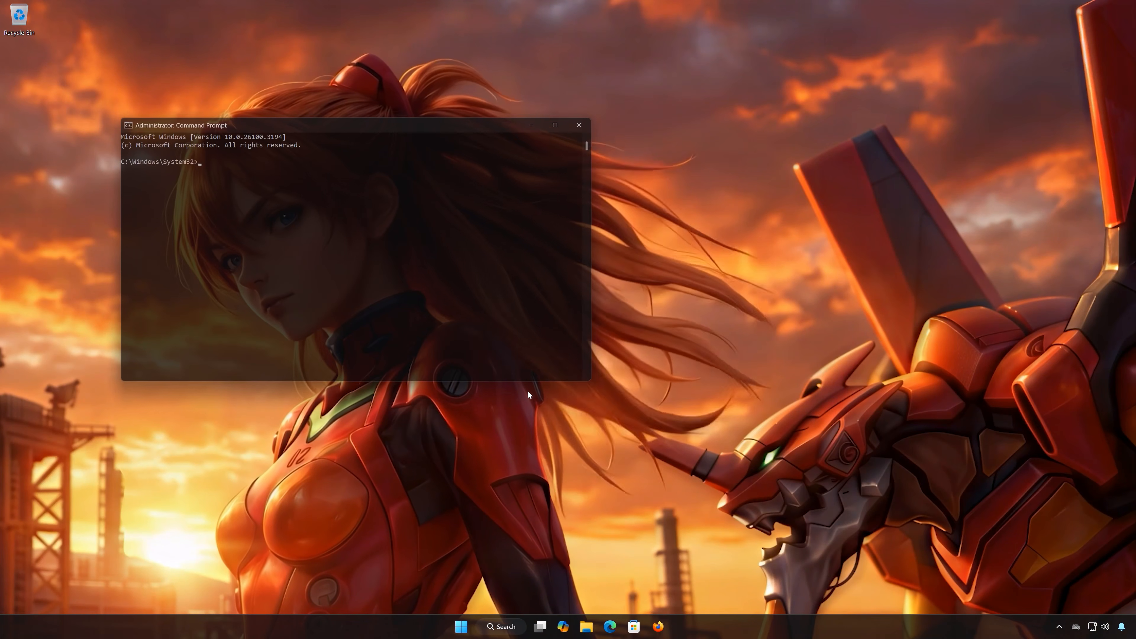
drag(389, 129, 580, 163)
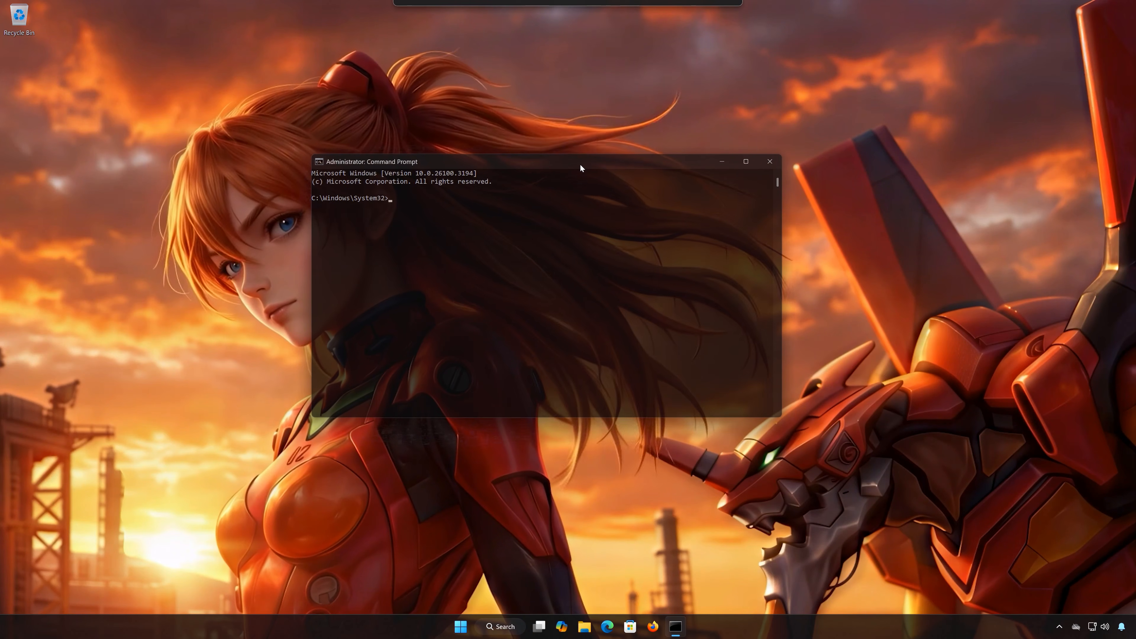
Run the system file check with sfc /scannow, and close Command Prompt with the exit command once the scan finishes.
text(sfc)
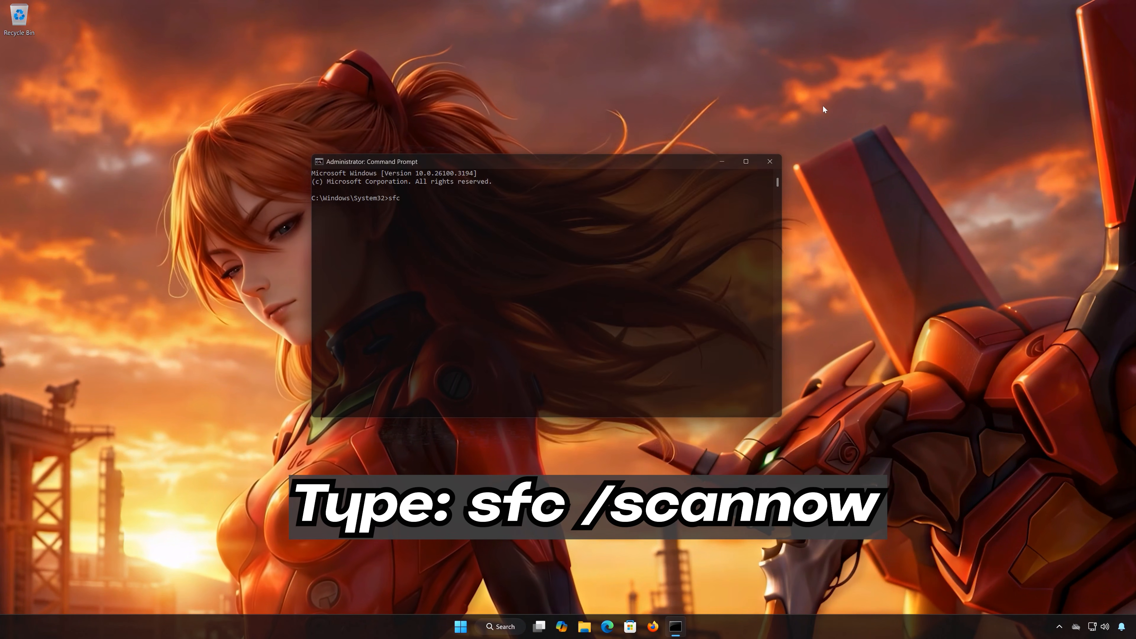
text( /)
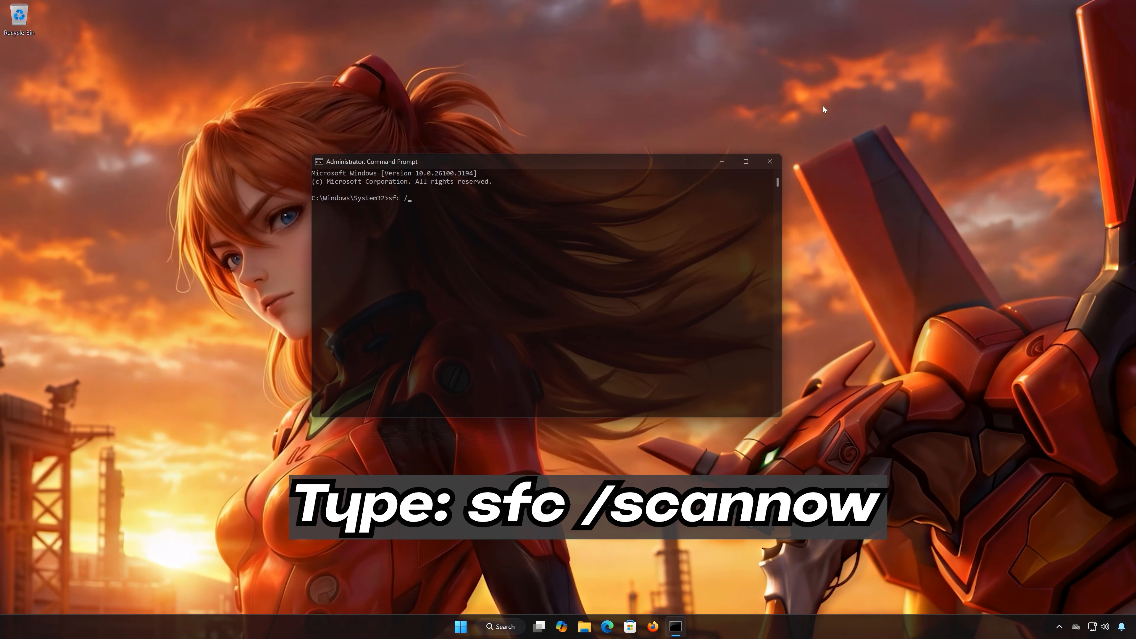
text(scannow)
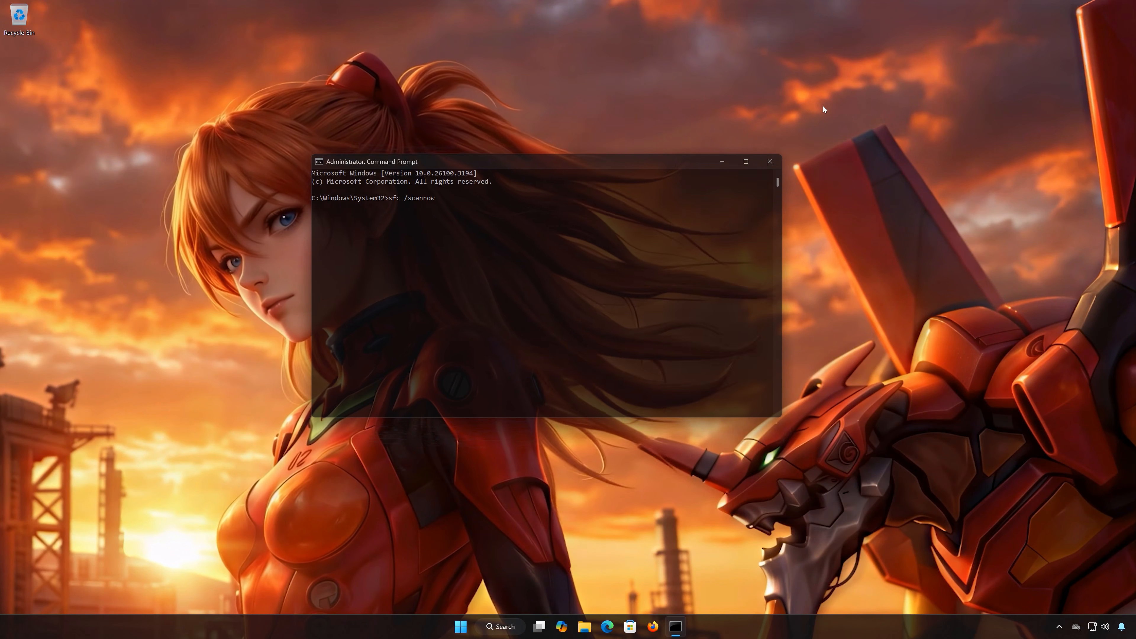
key(Return)
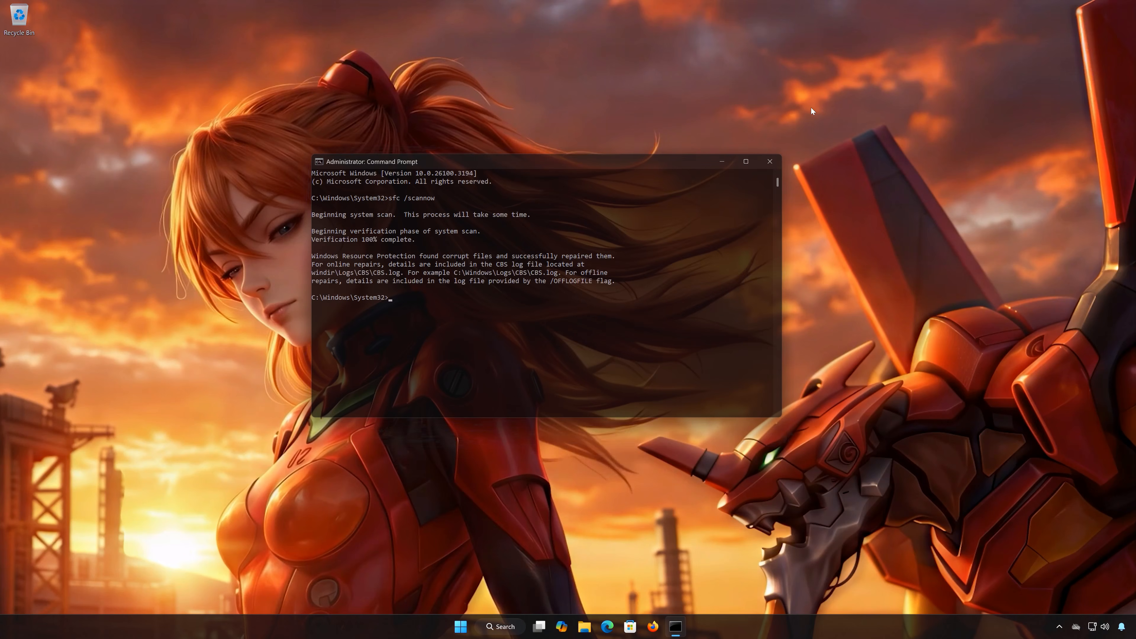
text(exit)
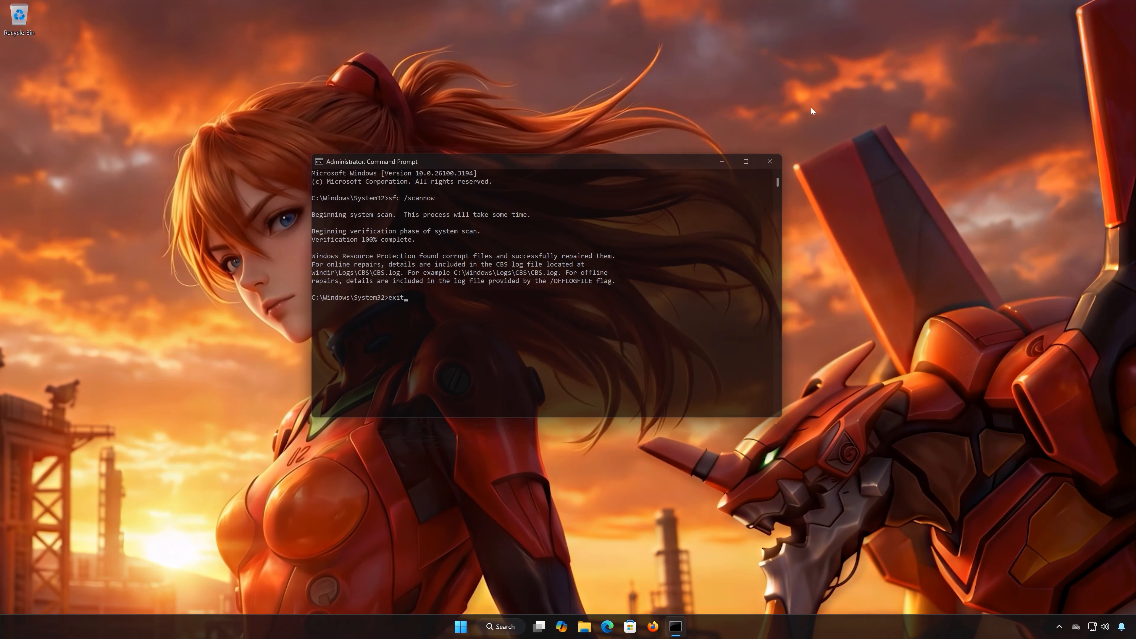
key(Return)
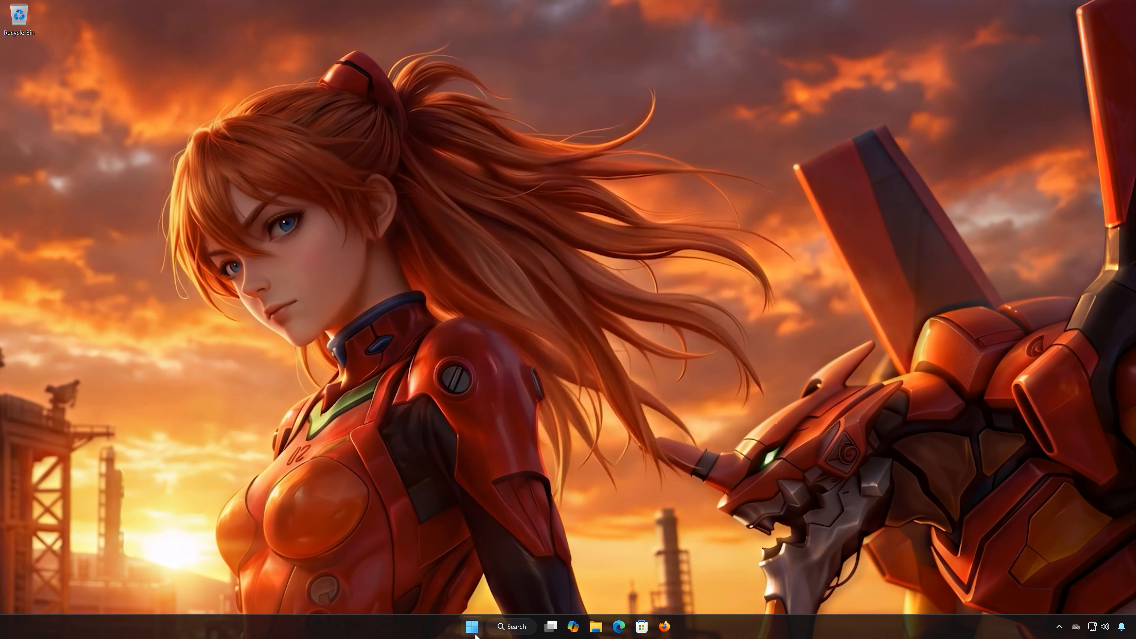
Open a new elevated Command Prompt session, approve the account control request, and place the window near the middle of the desktop.
click(474, 631)
text(cmd)
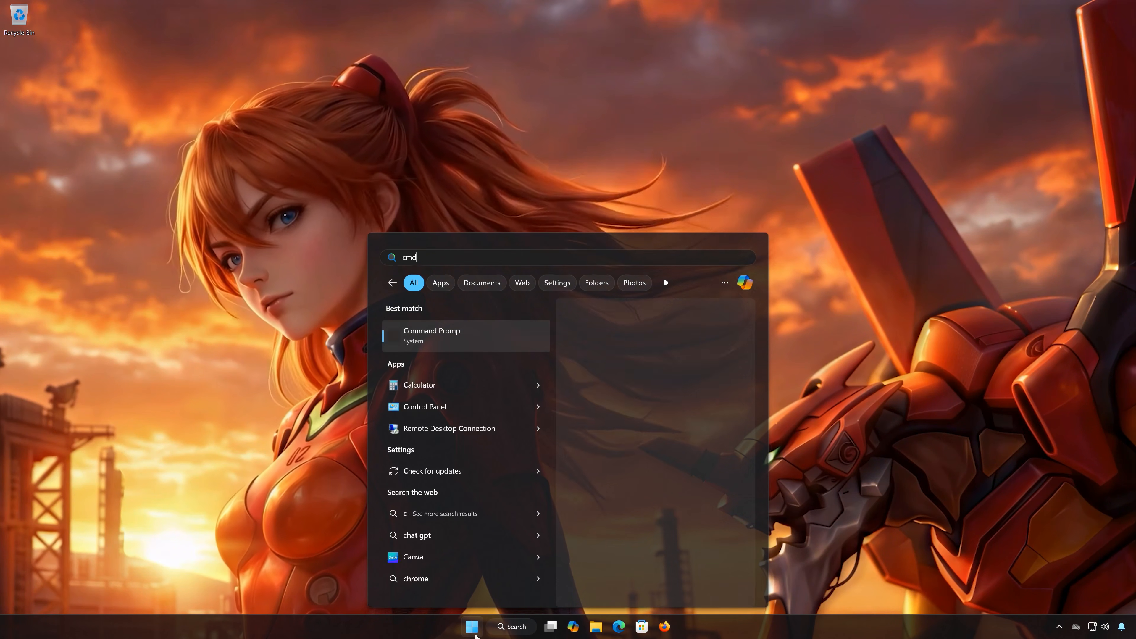
right_click(460, 338)
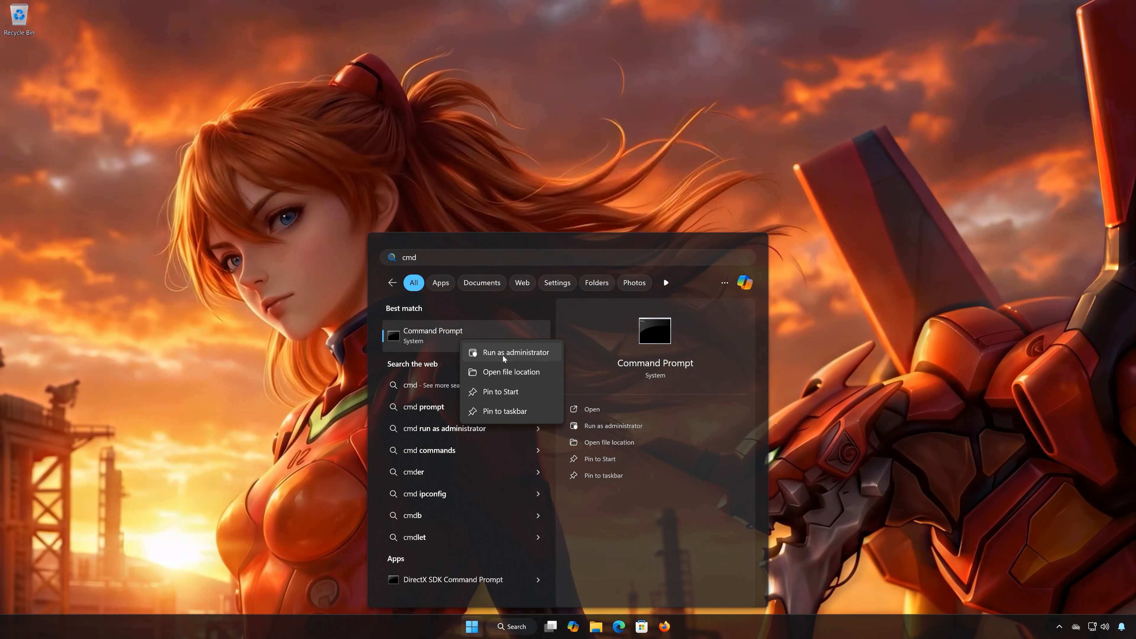
click(520, 353)
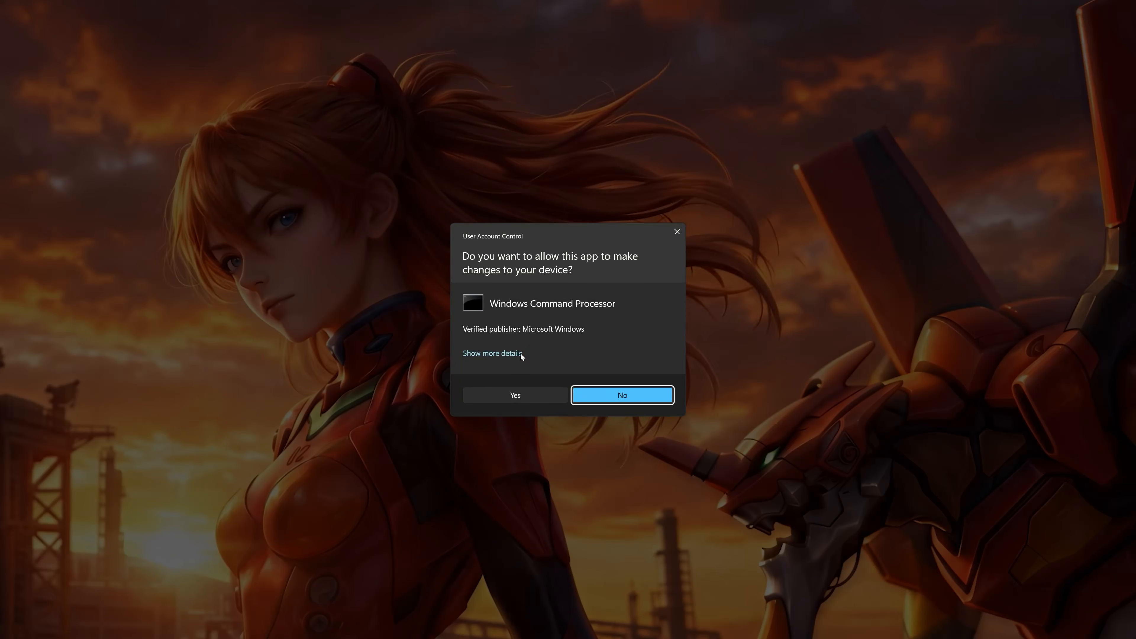
click(506, 398)
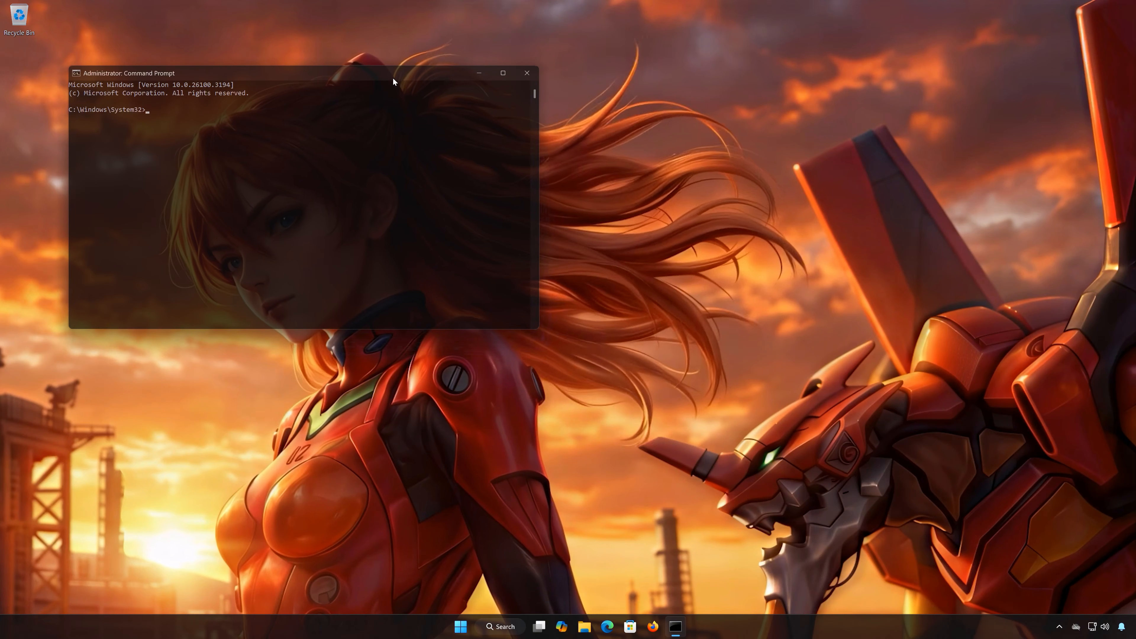
drag(393, 81, 609, 159)
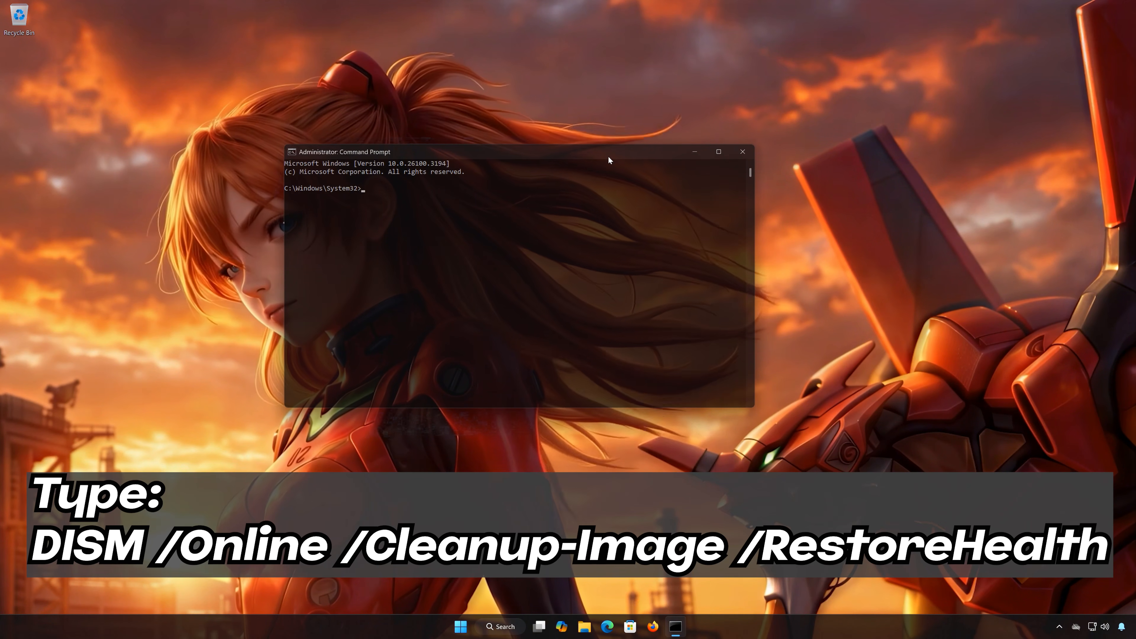
Repair the Windows image with DISM /Online /Cleanup-Image /RestoreHealth, and close the Command Prompt window when the operation reaches the end.
text(DISM)
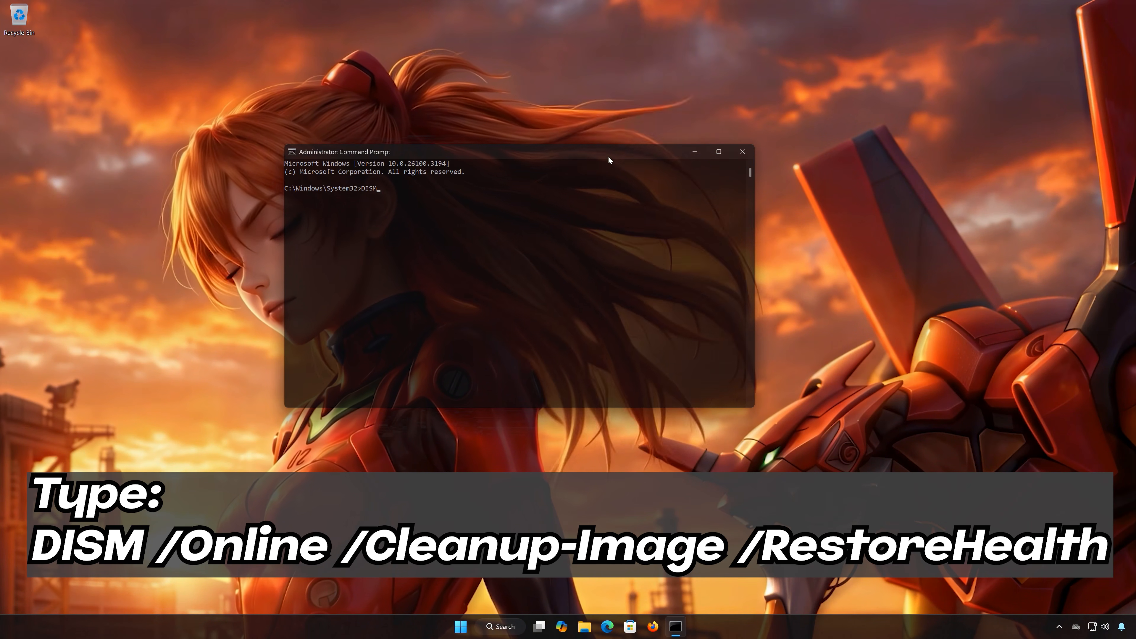
text( /Online )
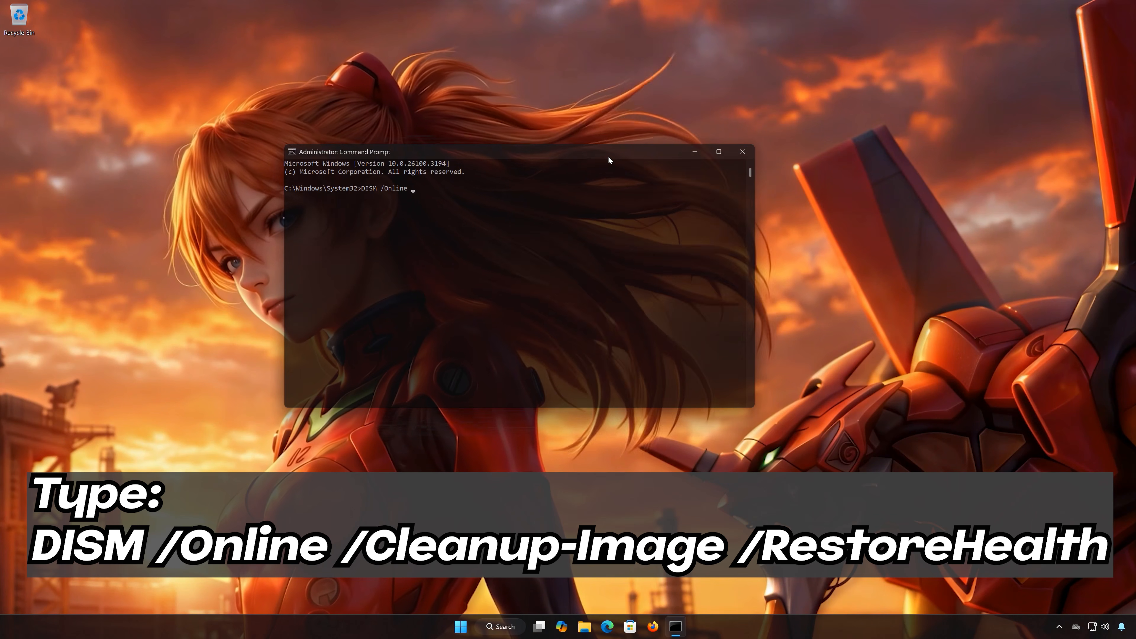
text(/Cleanup-I)
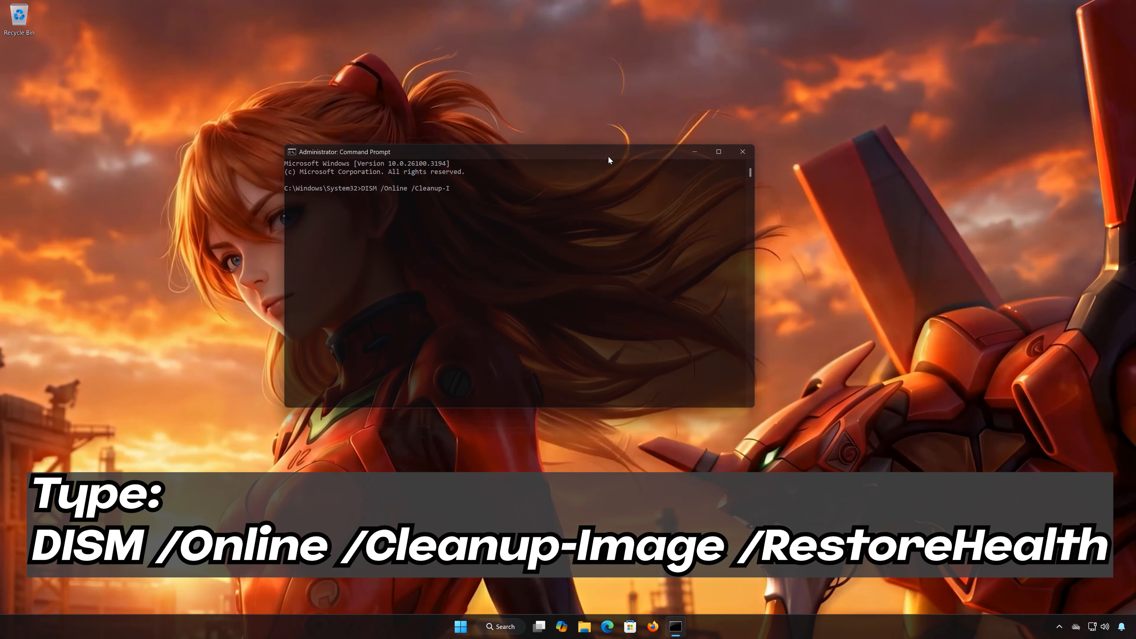
text(mage /)
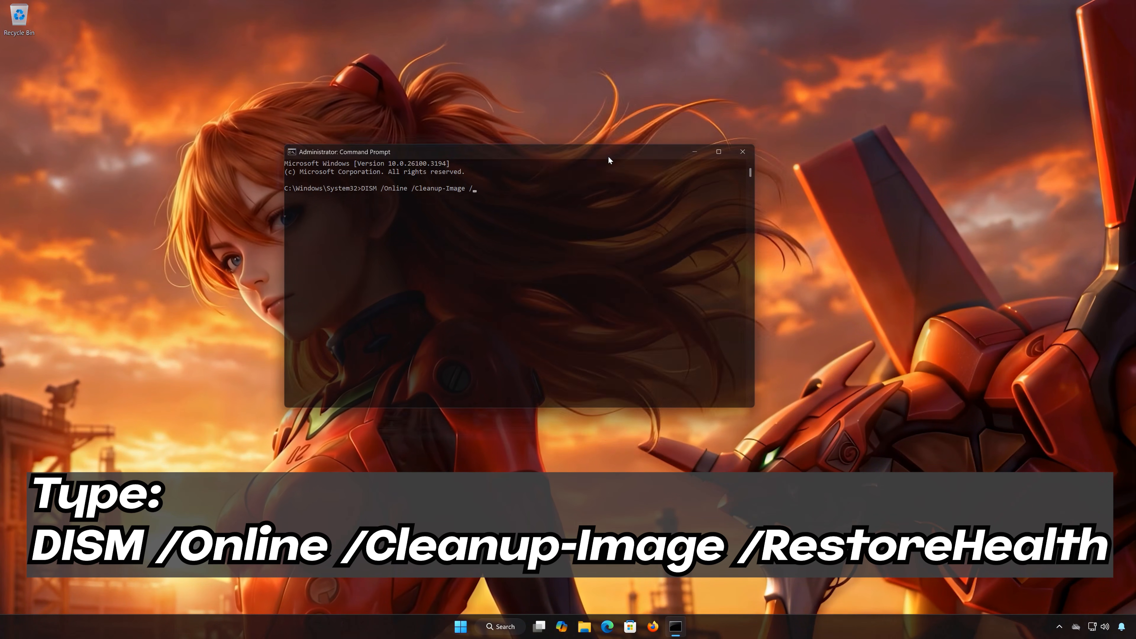
text(Restore)
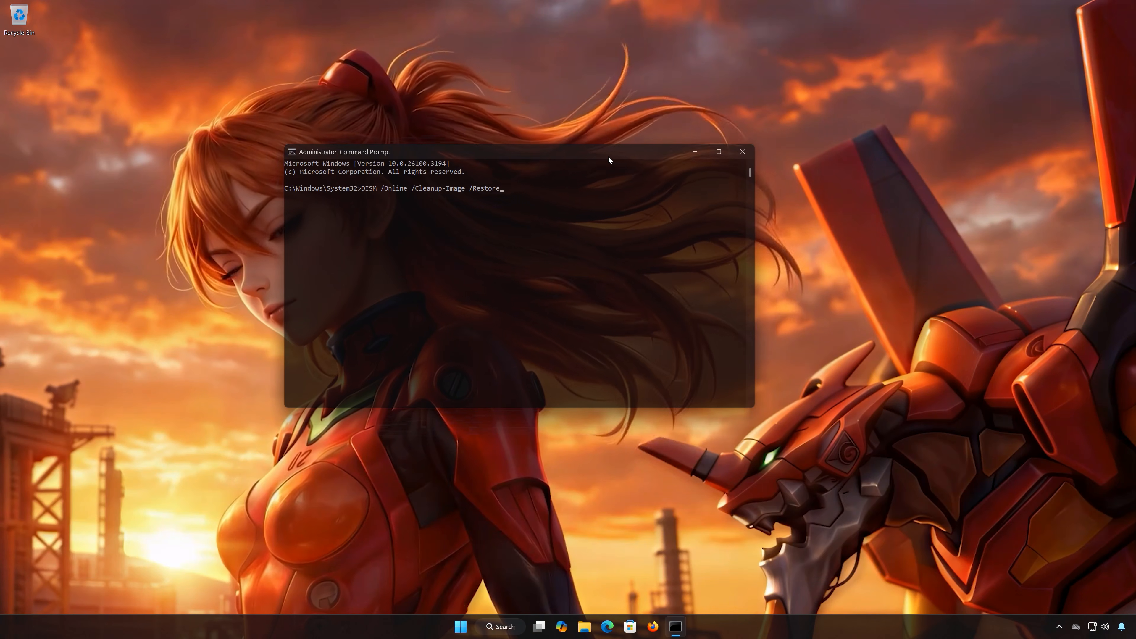
text(Health)
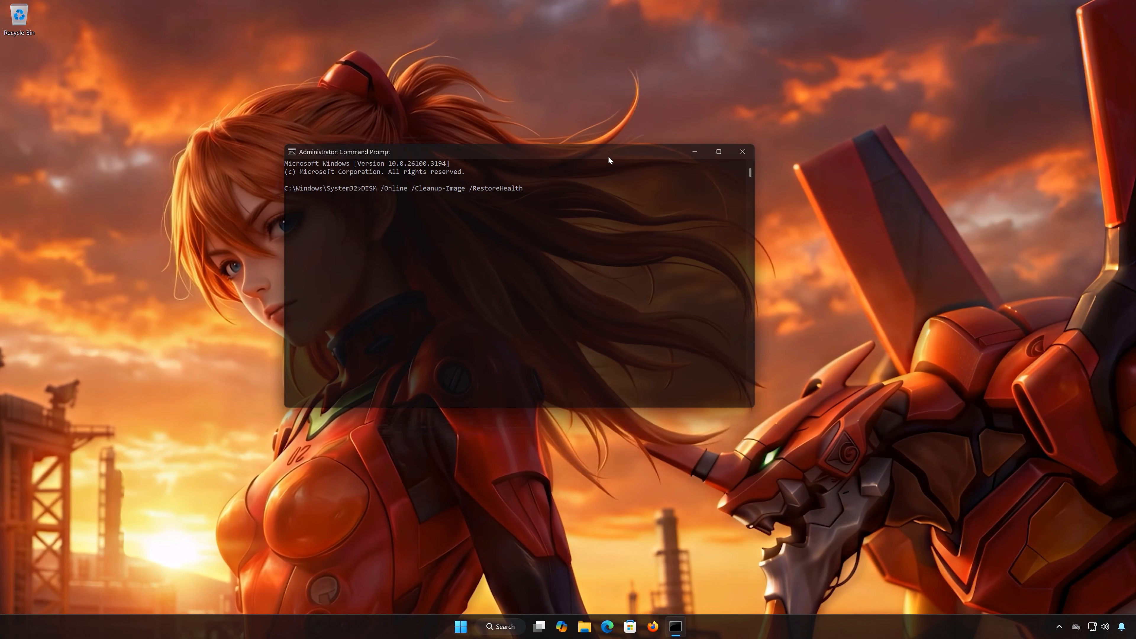
key(Return)
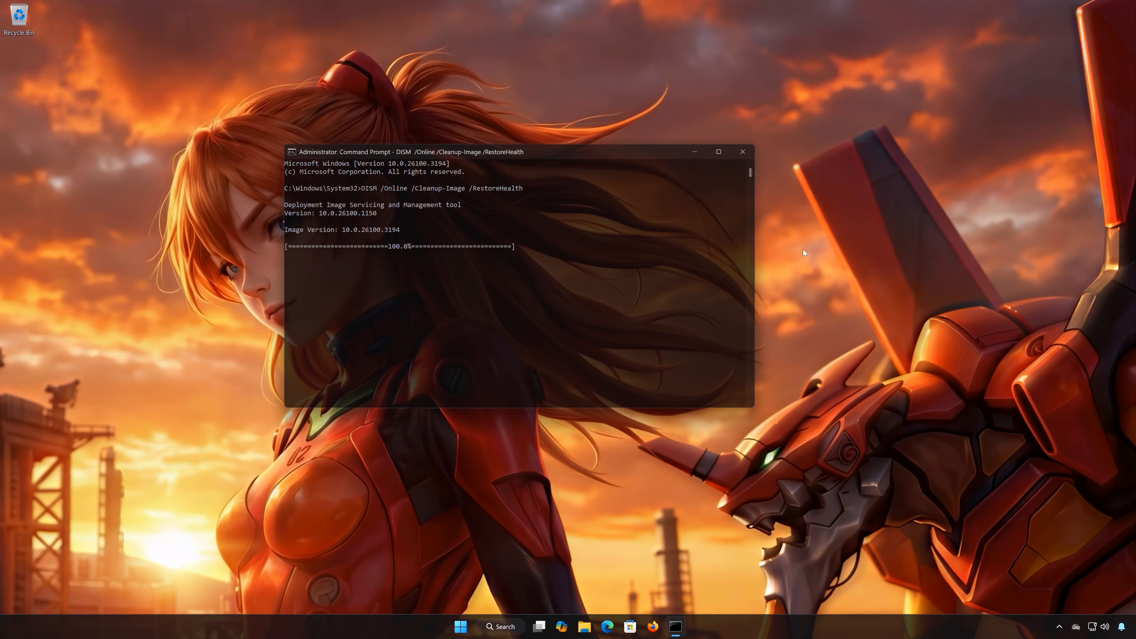
click(742, 152)
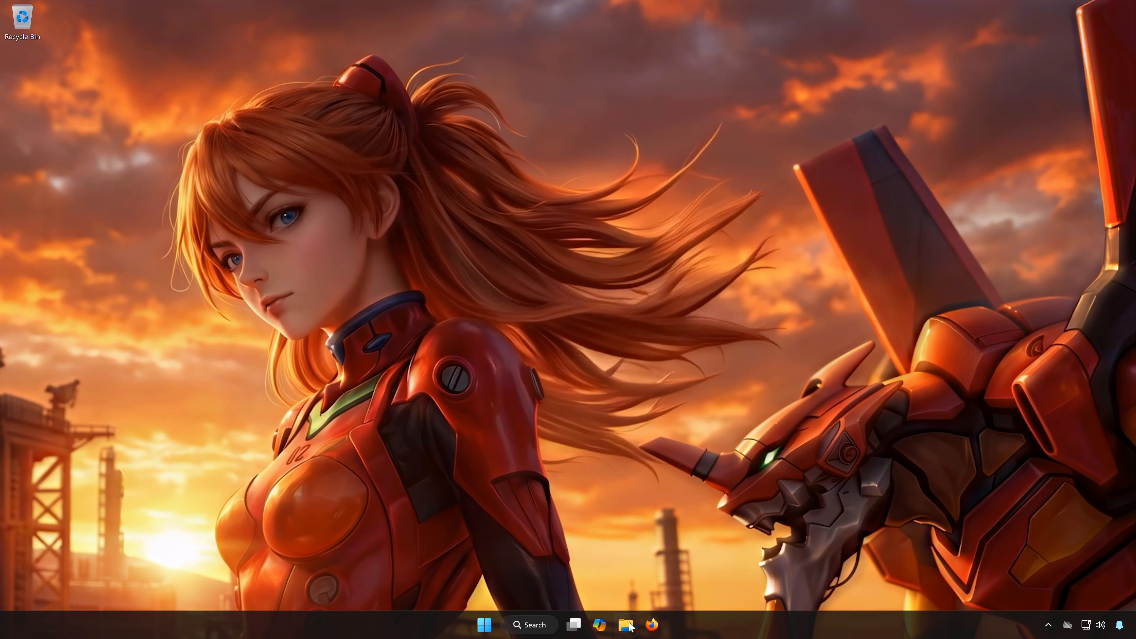
Switch to File Explorer and open the SoftwareDistribution folder inside the Windows folder on Local Disk (C:).
click(628, 629)
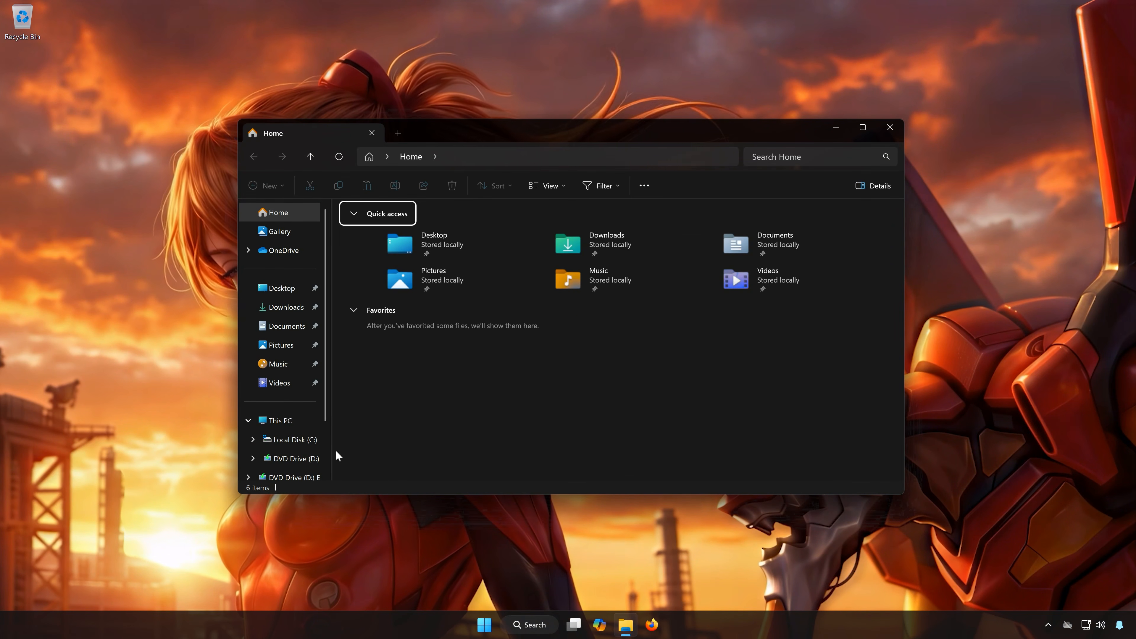
click(291, 441)
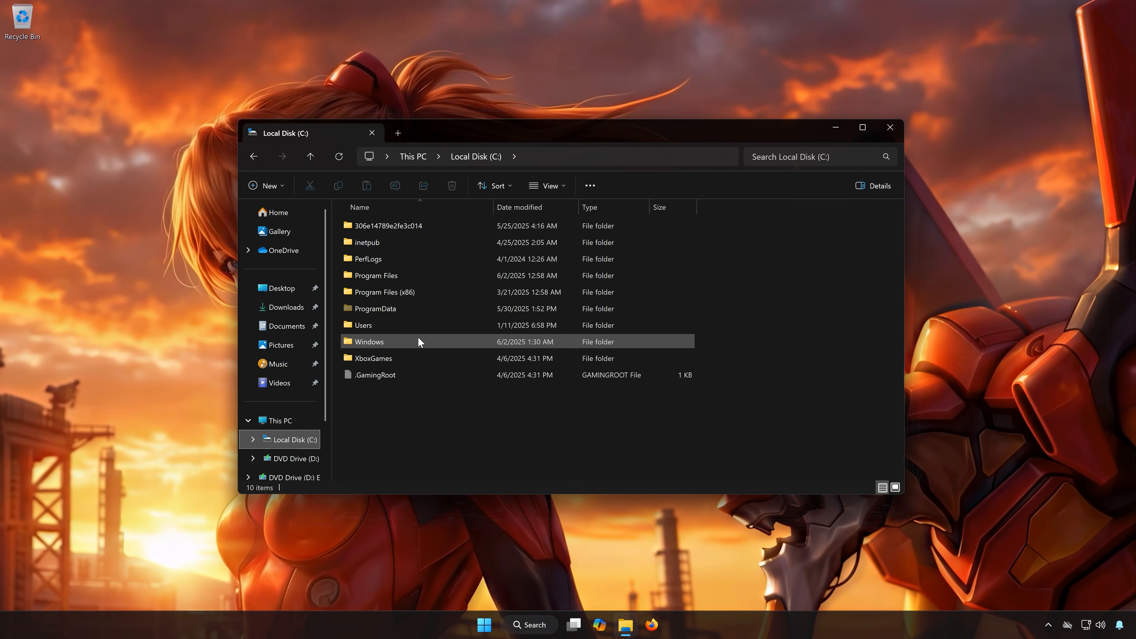
double_click(393, 345)
scroll(434, 382, down, 6)
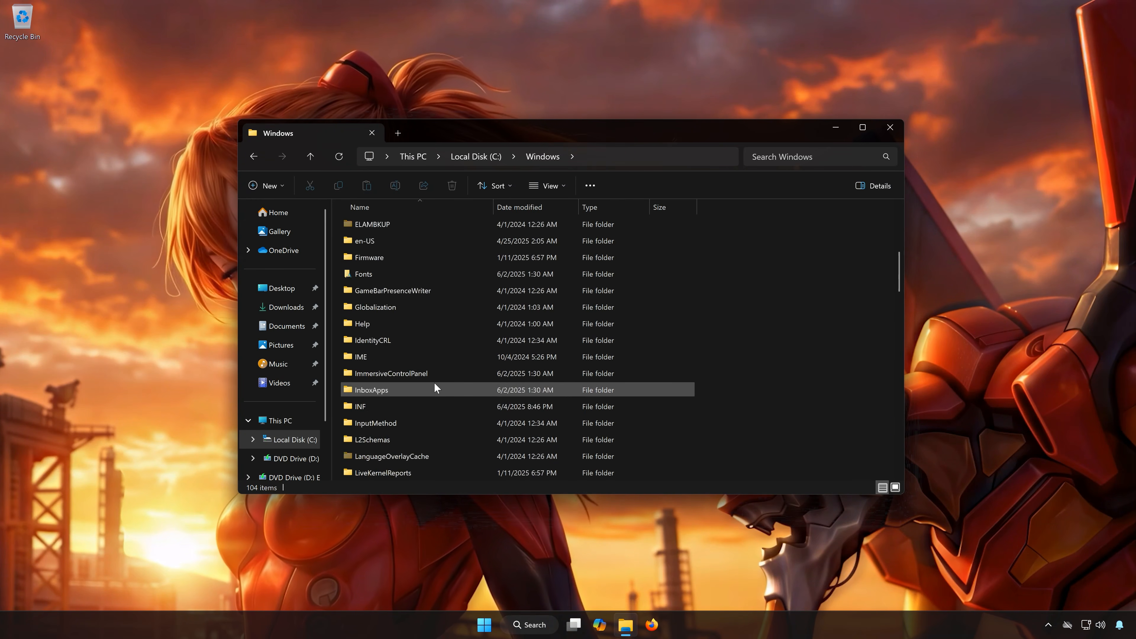
scroll(435, 385, down, 10)
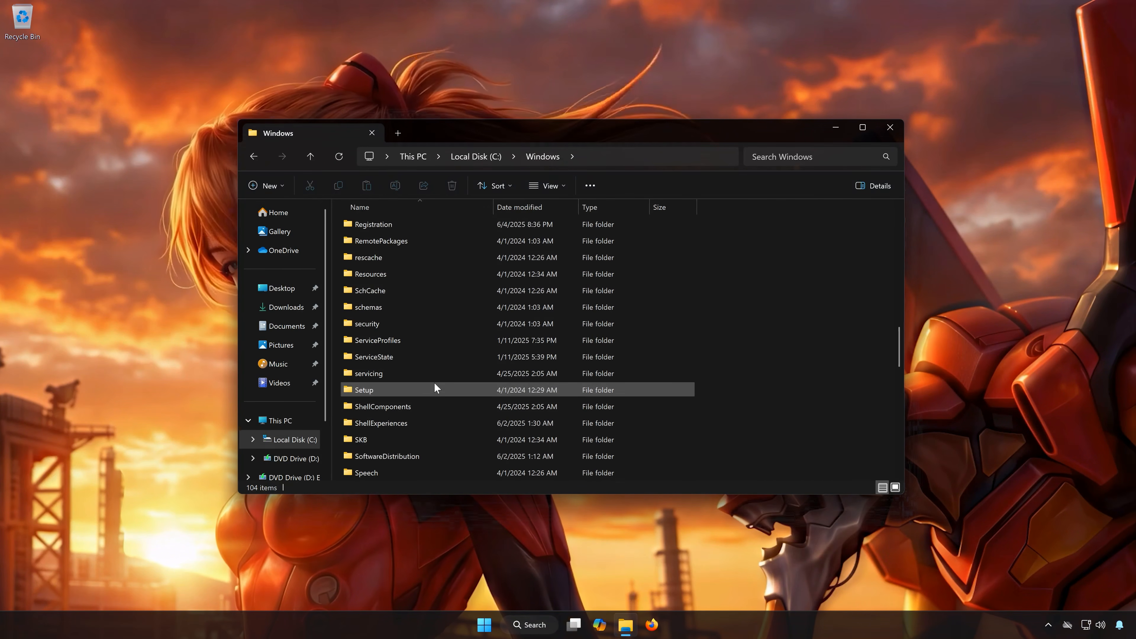
scroll(434, 385, down, 2)
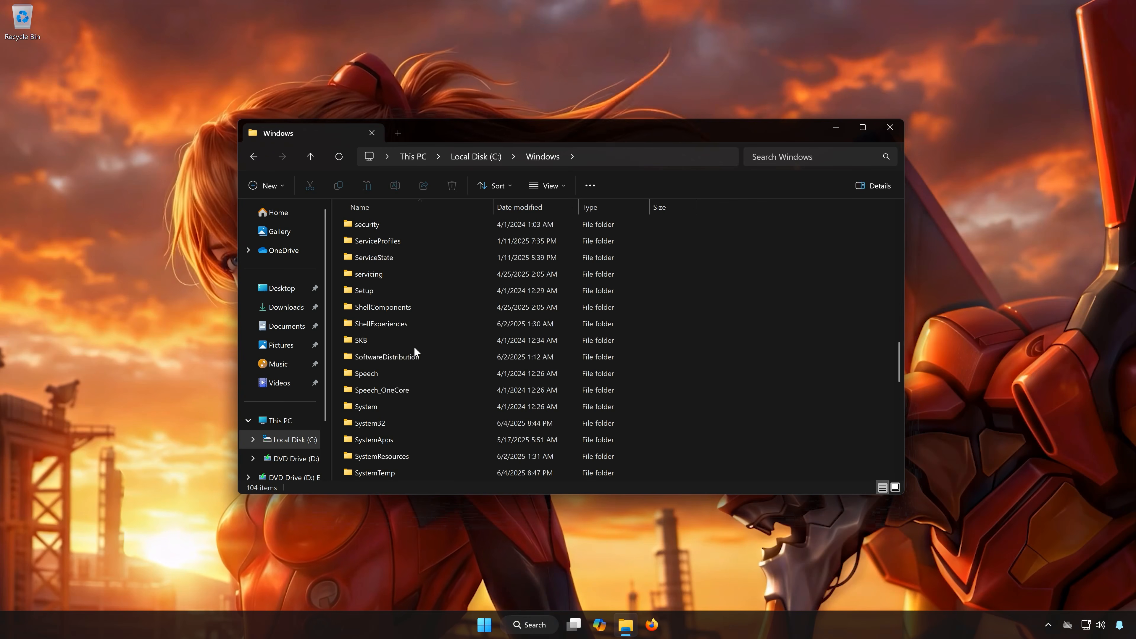
double_click(399, 359)
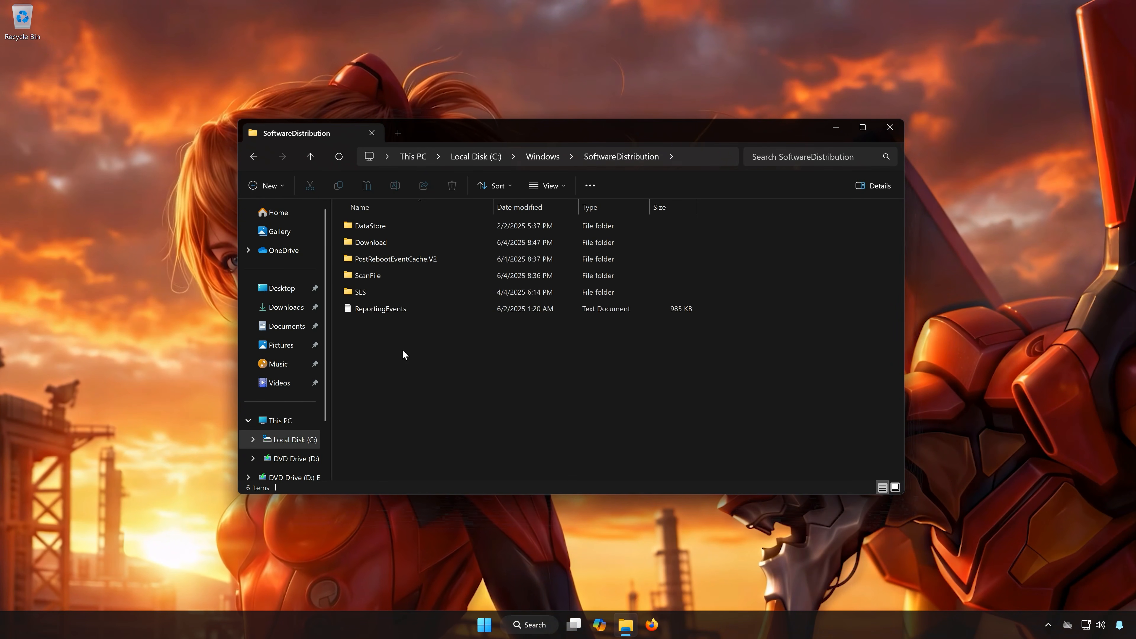
Delete the Download folder inside SoftwareDistribution with administrator permission, and close the File Explorer window.
click(386, 241)
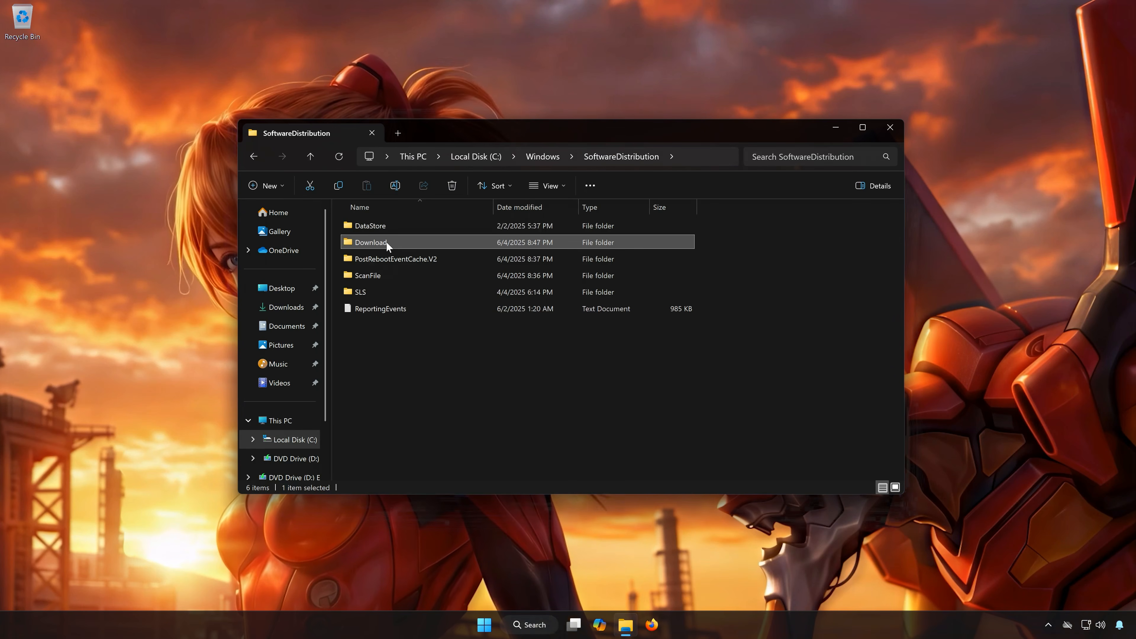
click(452, 185)
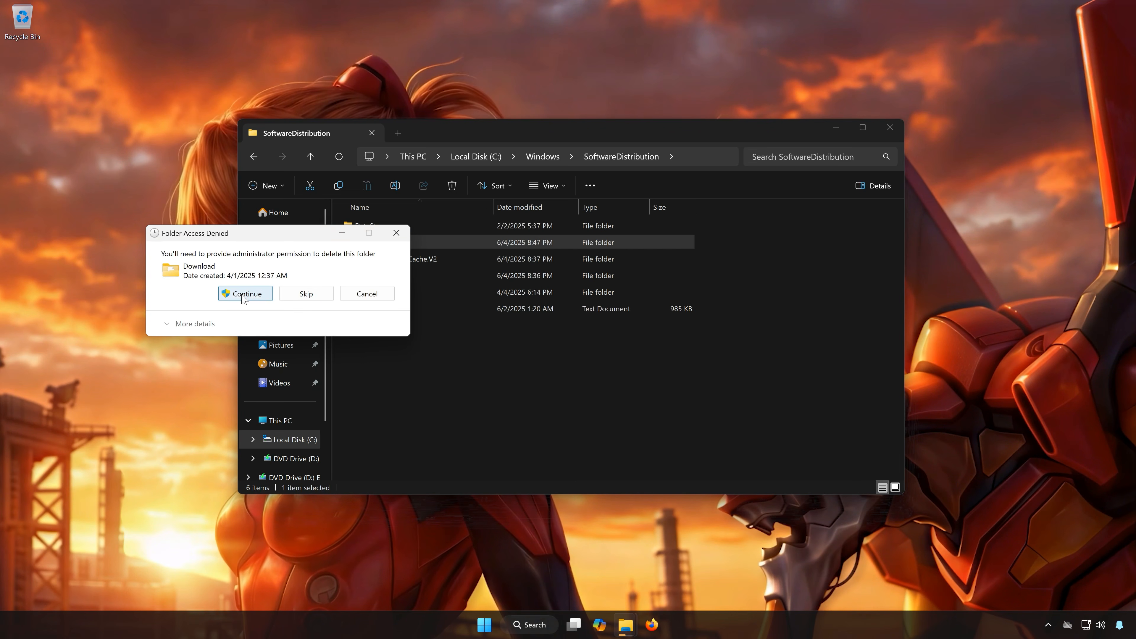
click(245, 294)
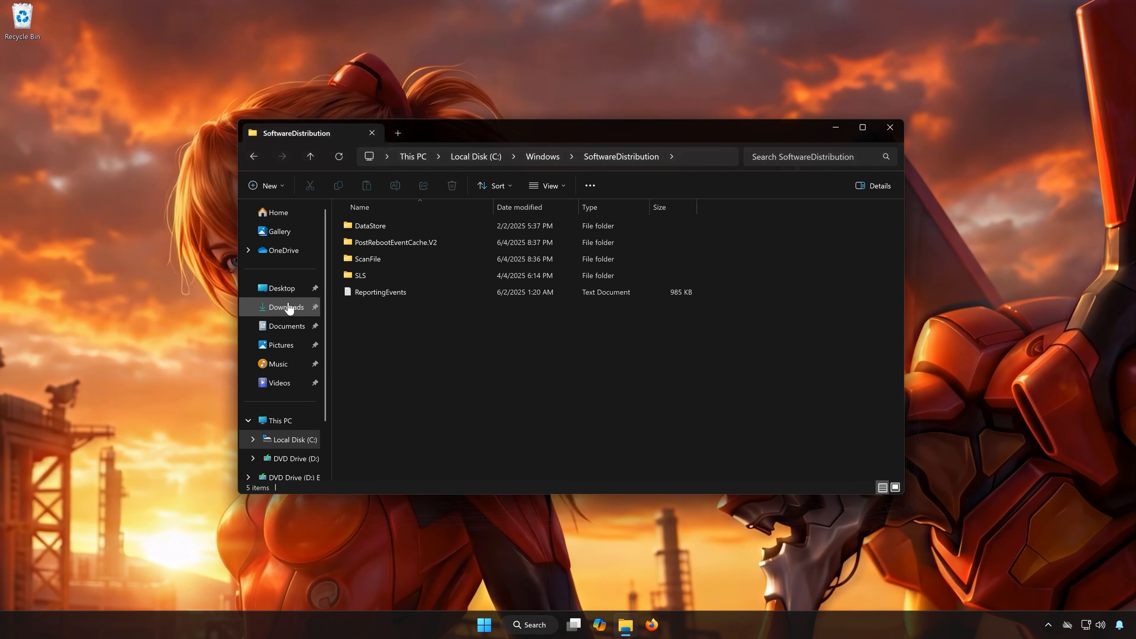
click(889, 127)
Open the Windows Update page in Settings and check for updates.
key(super)
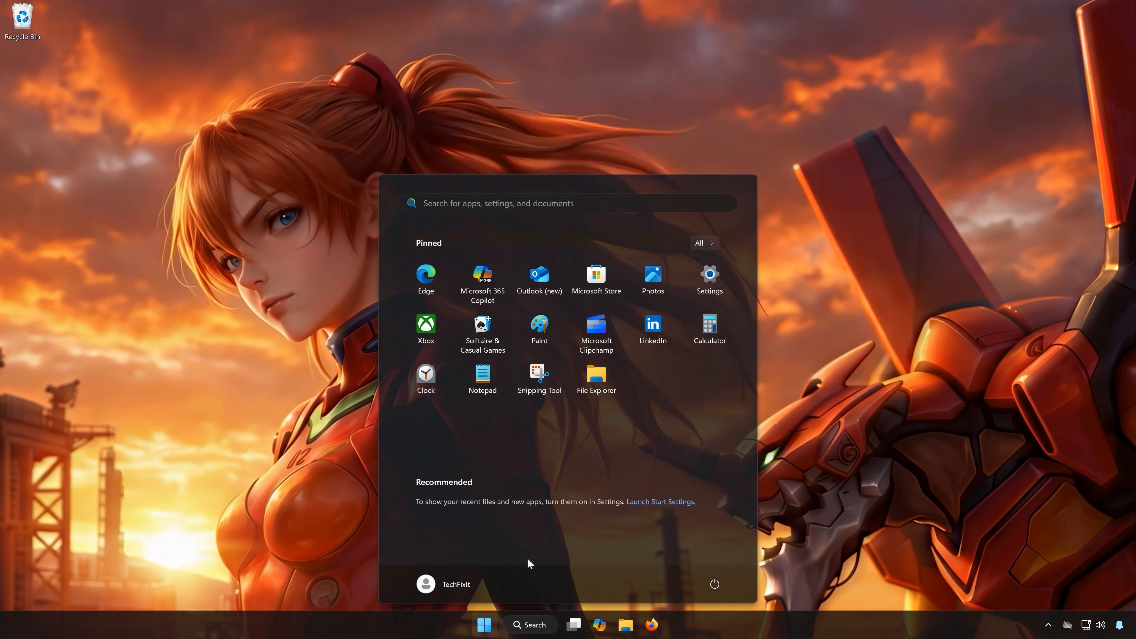
key(super+i)
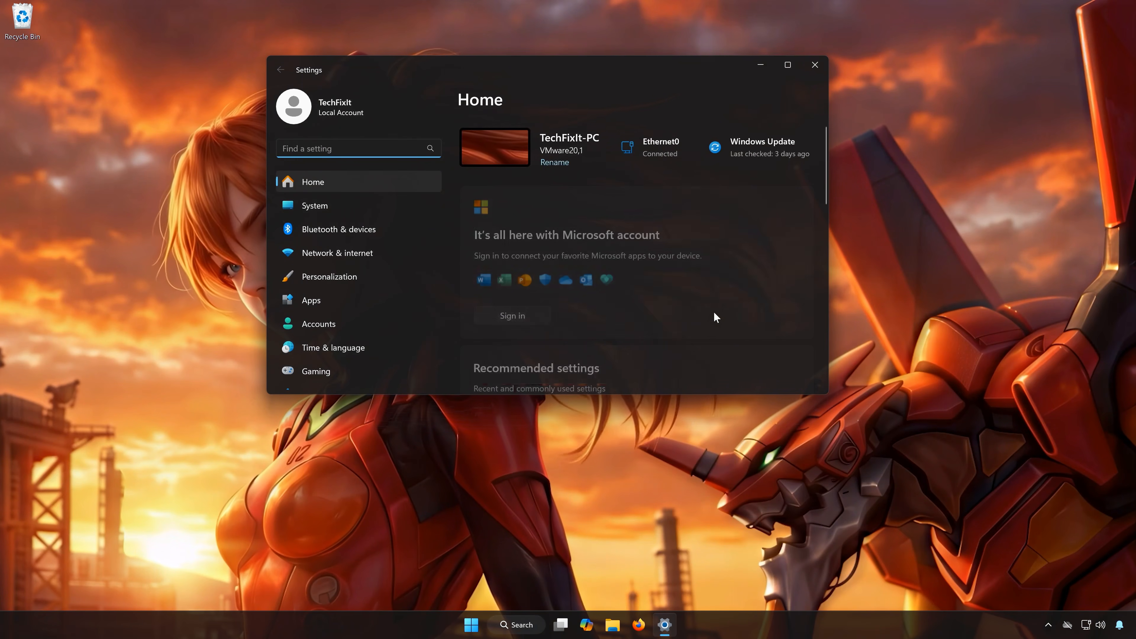
scroll(340, 361, down, 2)
click(319, 378)
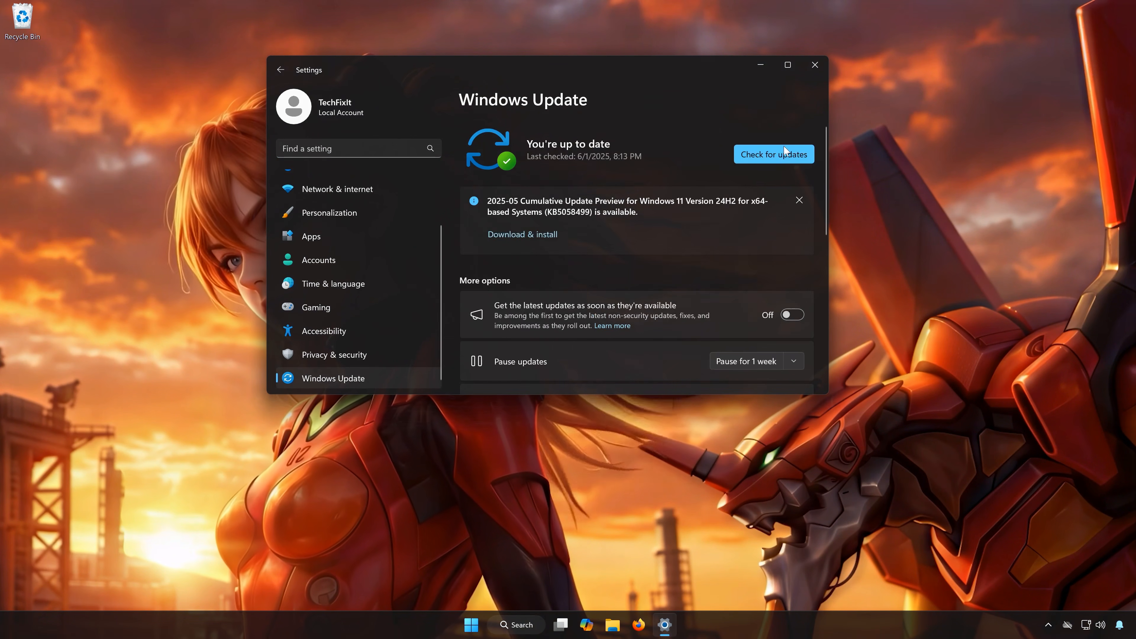
click(784, 157)
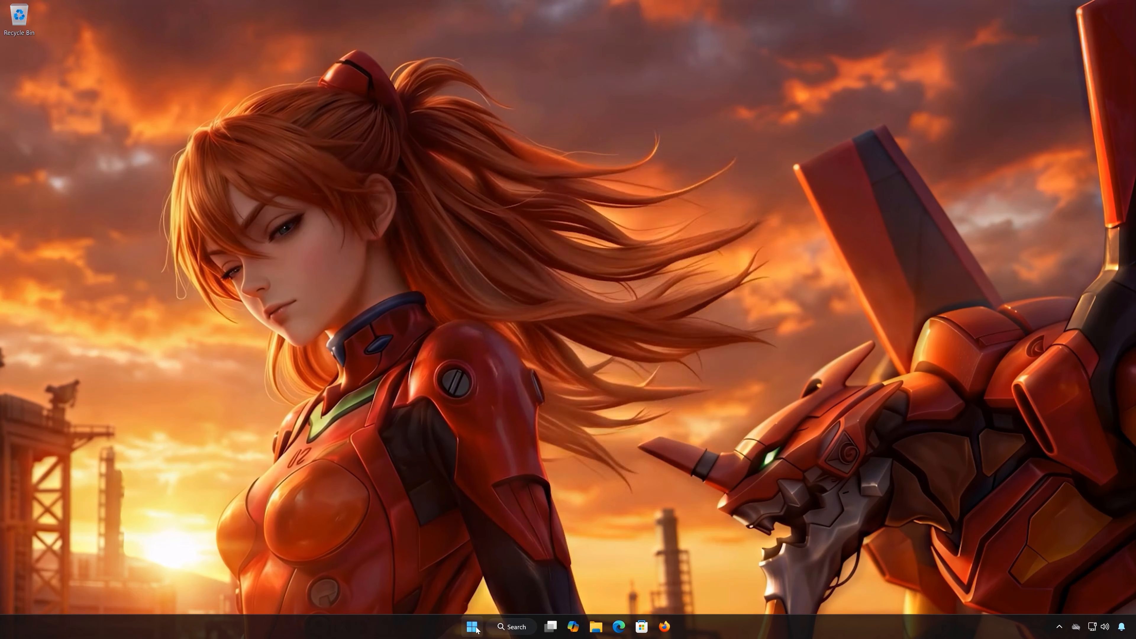
Open the Other troubleshooters page under System > Troubleshoot in Settings.
key(super)
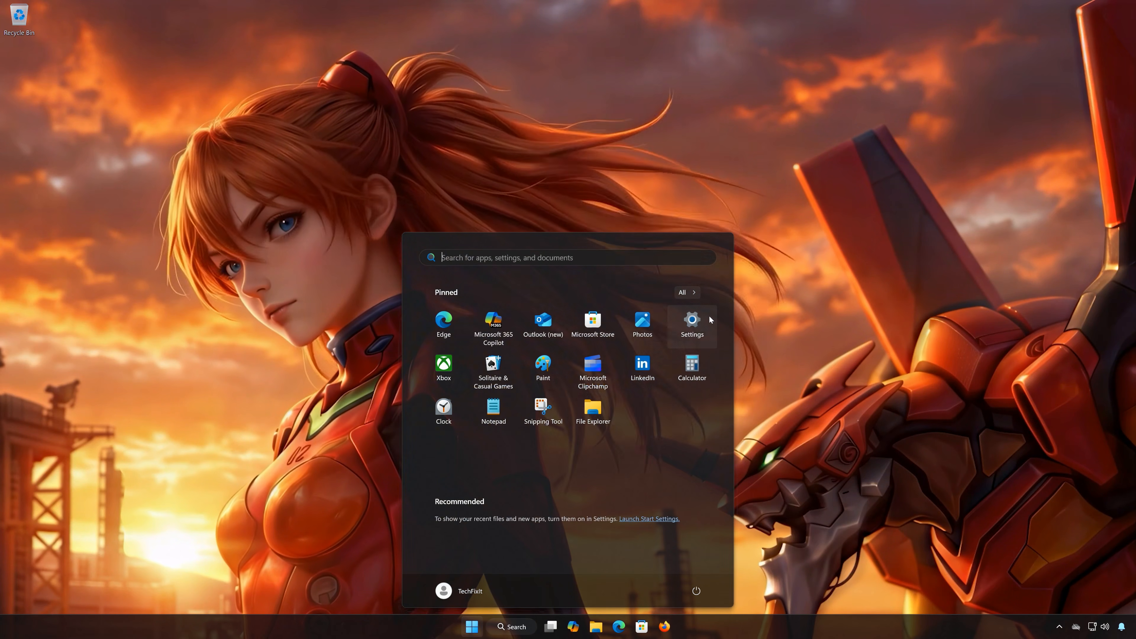
click(692, 320)
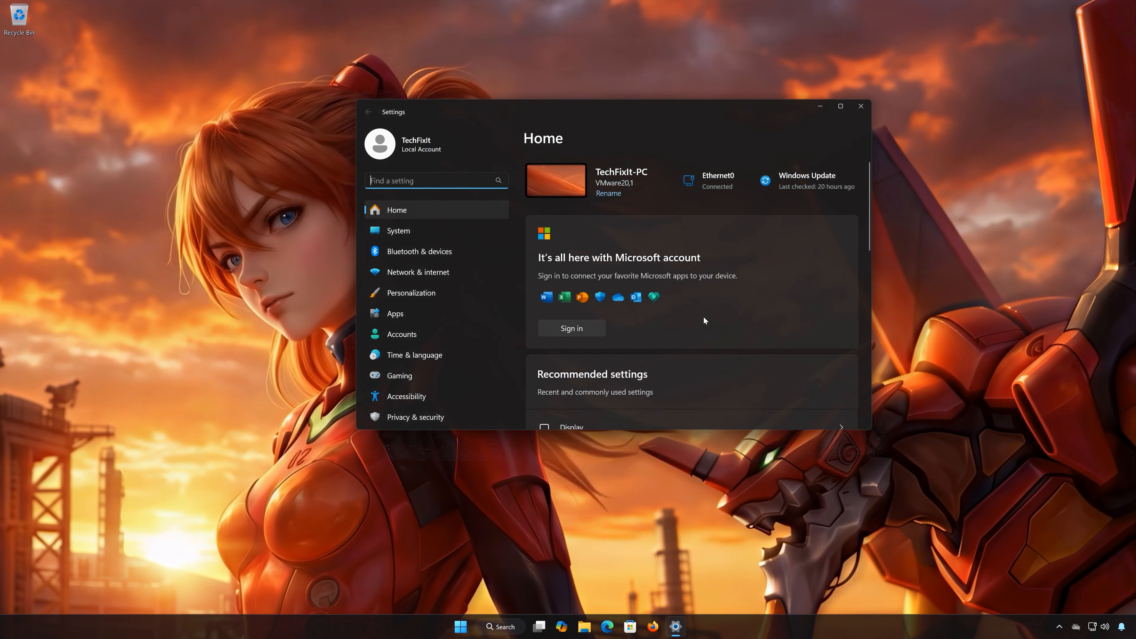
click(416, 232)
scroll(687, 309, down, 2)
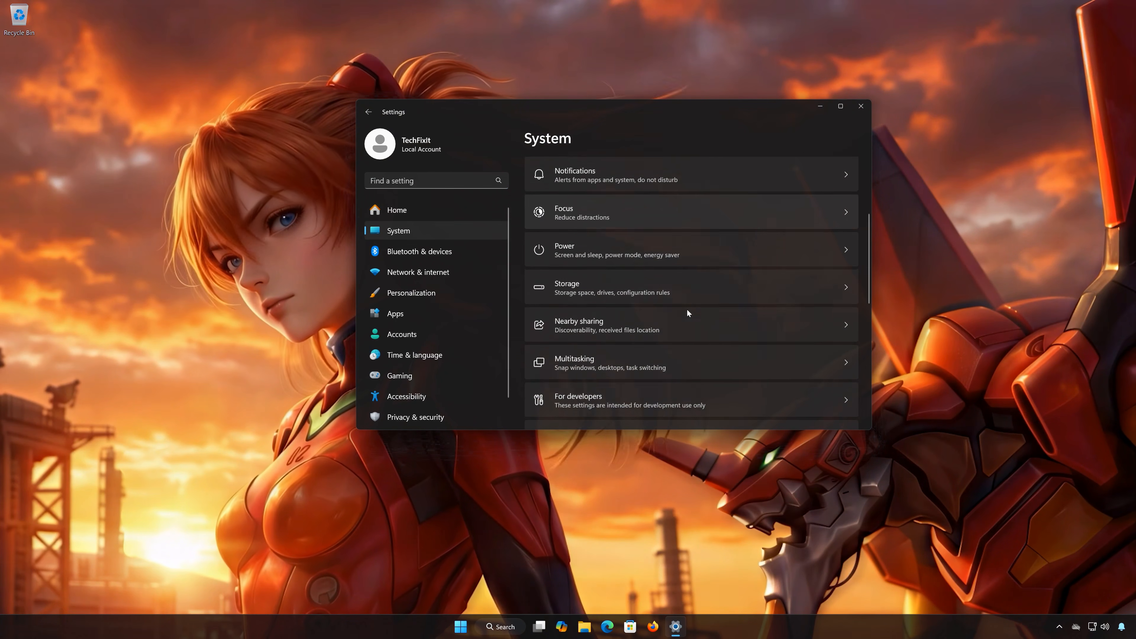
scroll(687, 309, down, 4)
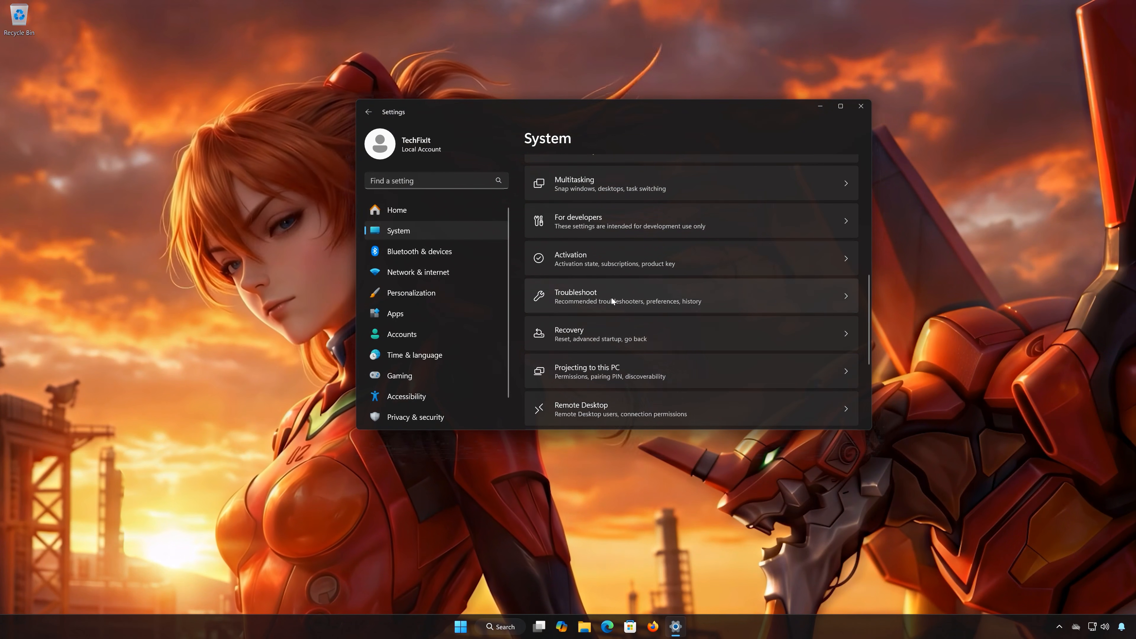
click(611, 298)
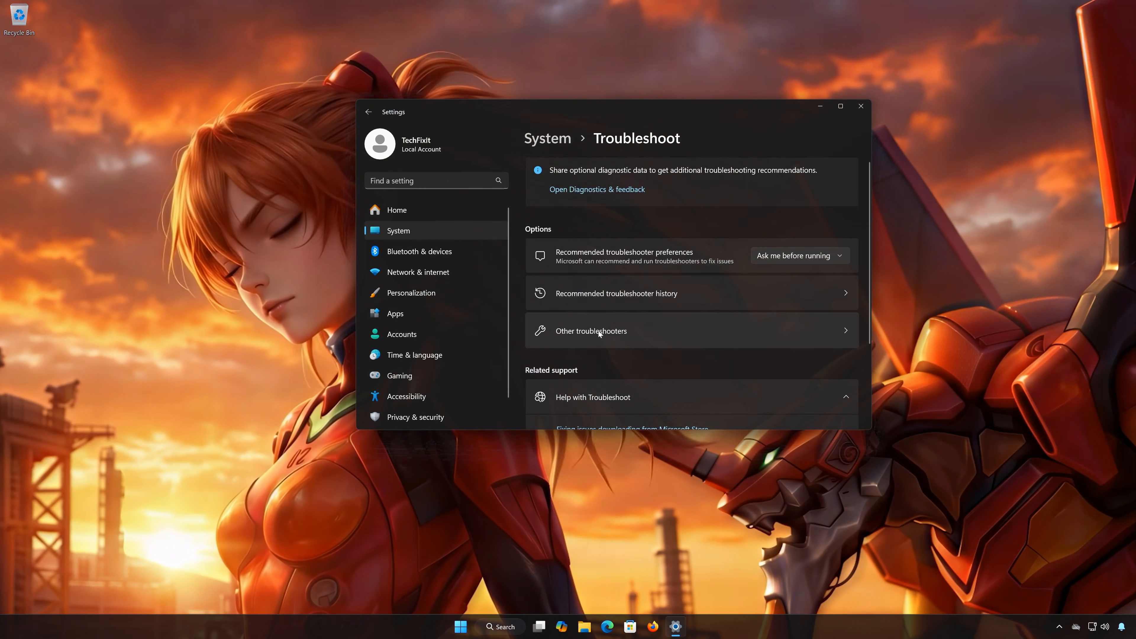
click(610, 329)
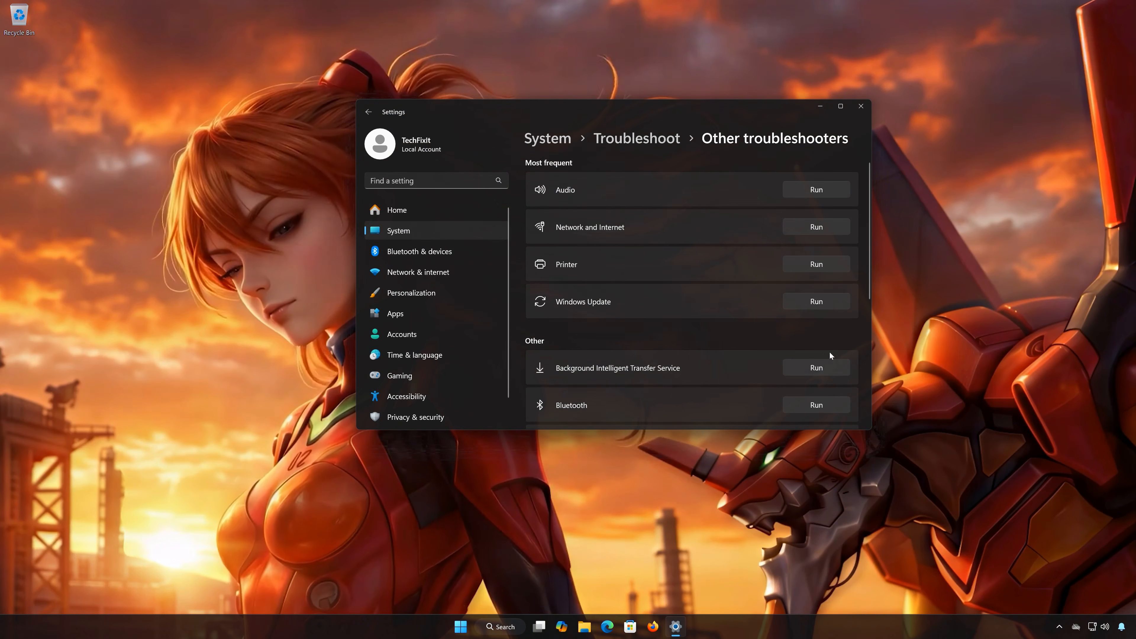
Run the Background Intelligent Transfer Service troubleshooter, answer Yes to running it and to the problem being solved, and close the open windows.
click(813, 370)
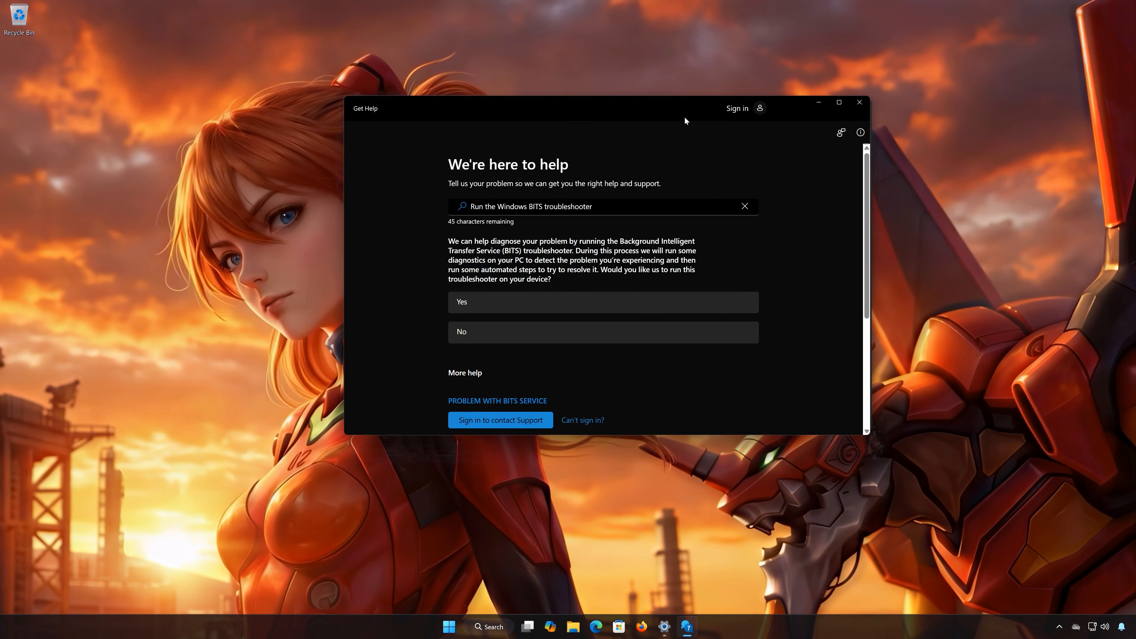
click(509, 306)
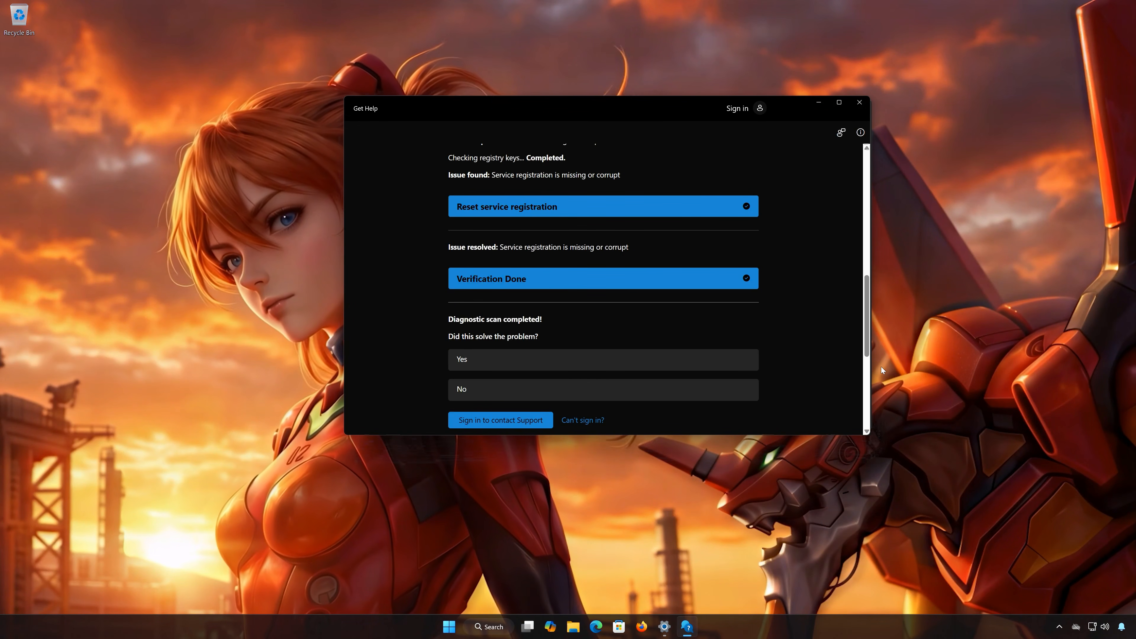
click(491, 364)
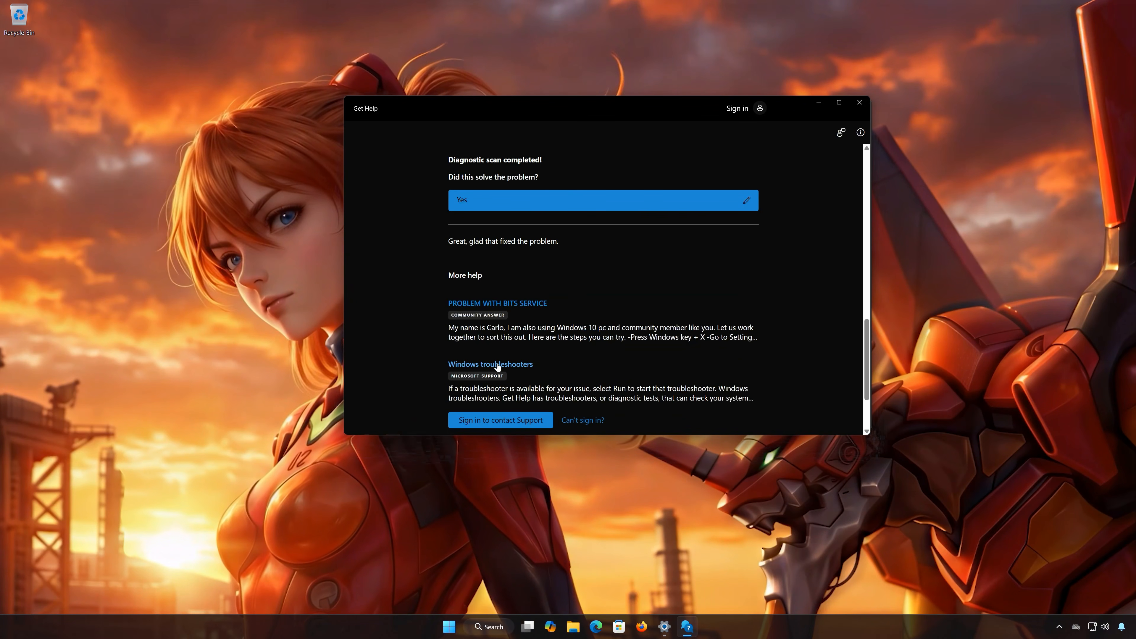
click(859, 104)
click(861, 108)
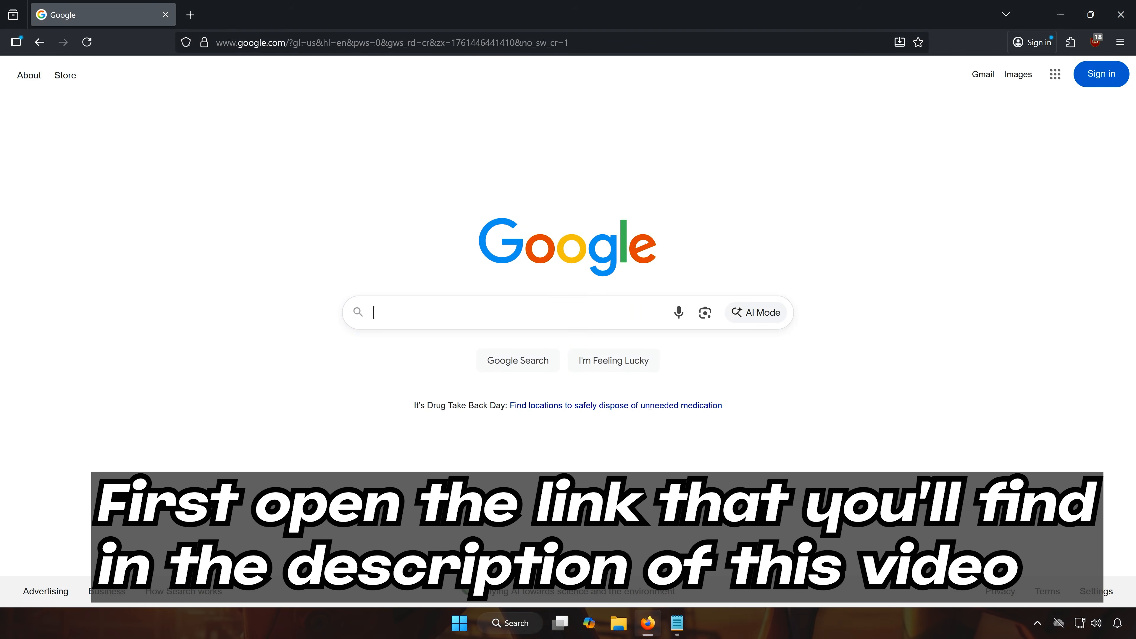
Switch to Firefox, load the Microsoft Update Catalog from the copied link, and search it for KB5070773.
right_click(481, 43)
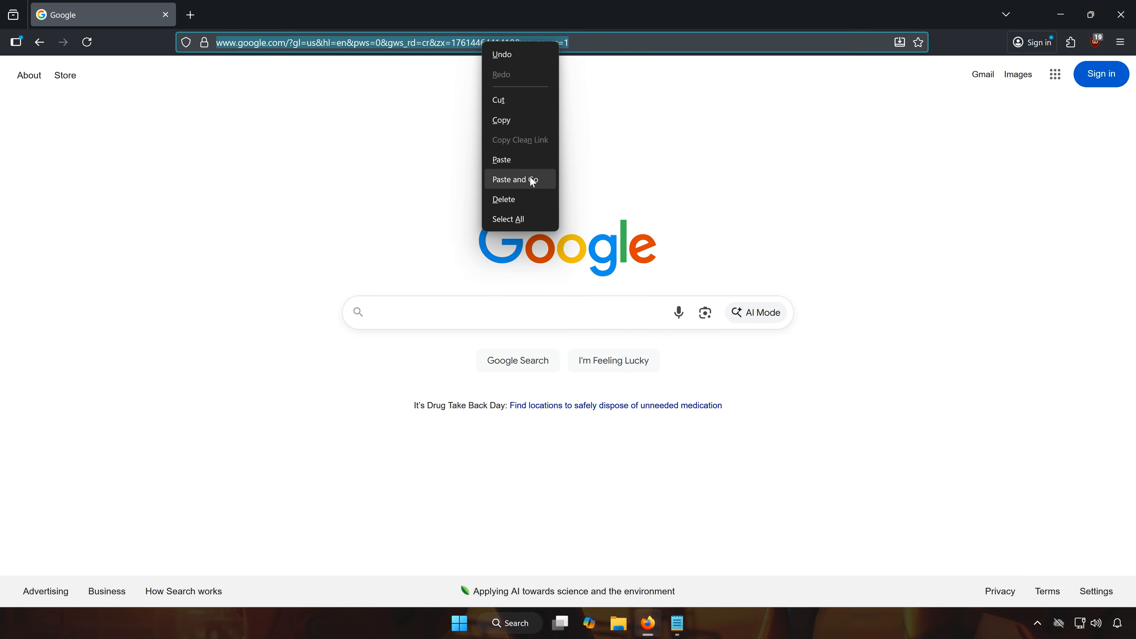
click(528, 179)
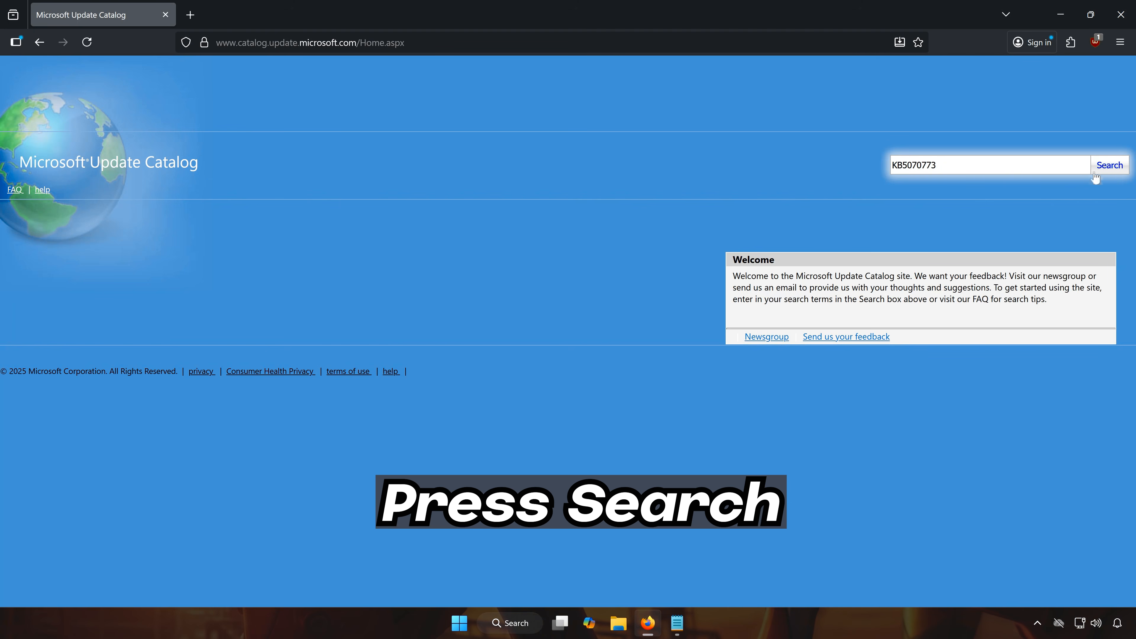
click(1109, 166)
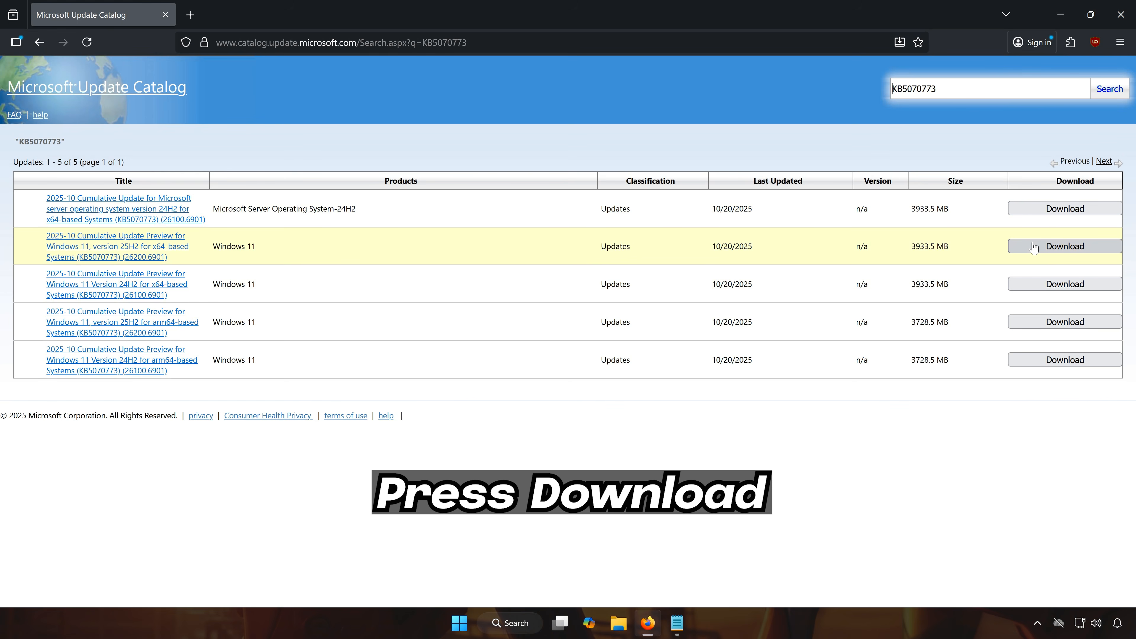
Download the KB5070773 .msu file for Windows 11, version 25H2 x64-based systems, check the download's progress, and close the browser once it completes.
click(1033, 248)
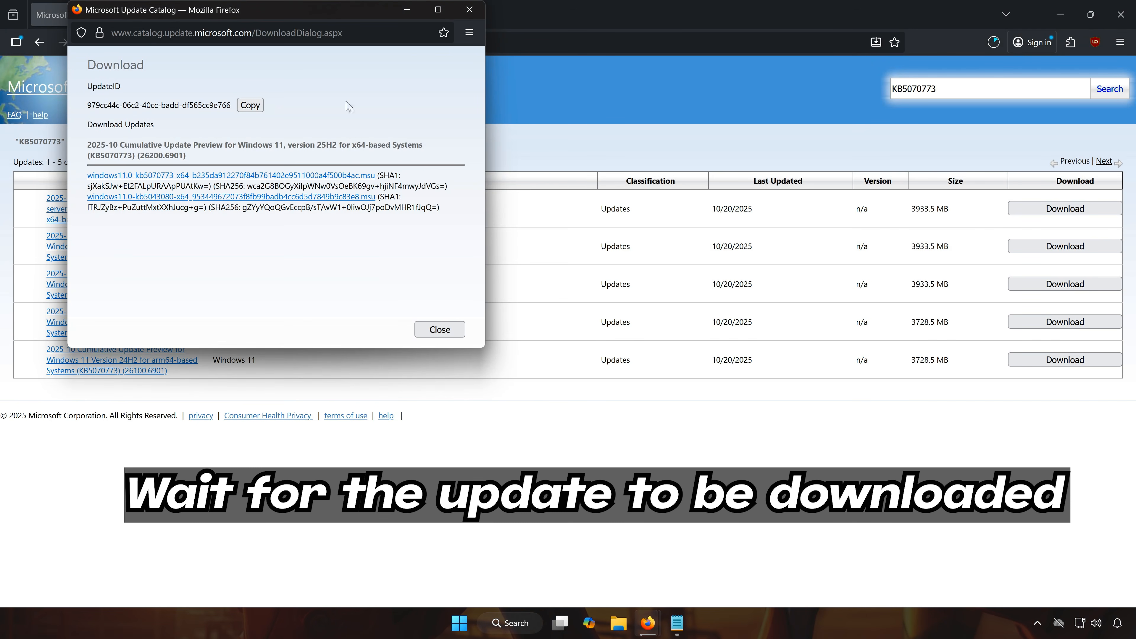
click(468, 10)
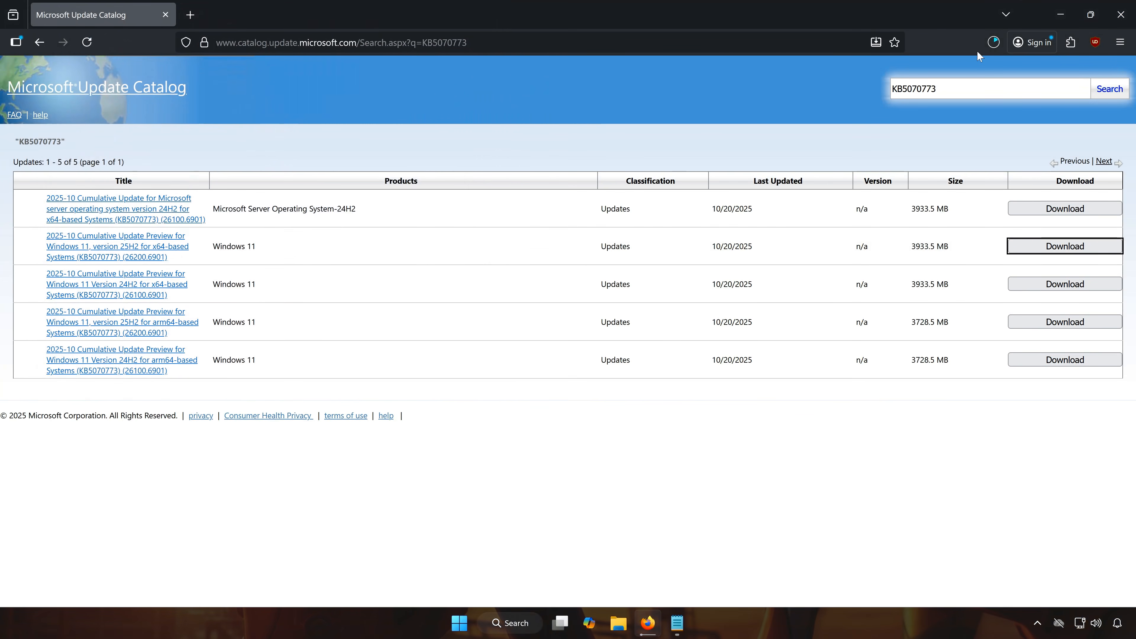
click(987, 51)
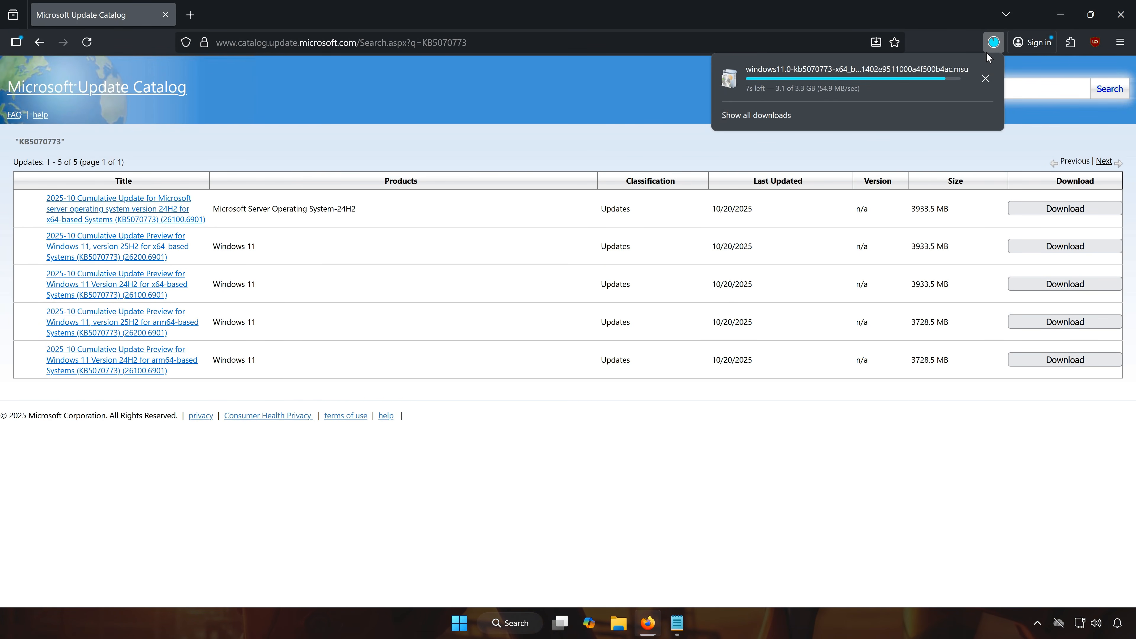
click(1121, 14)
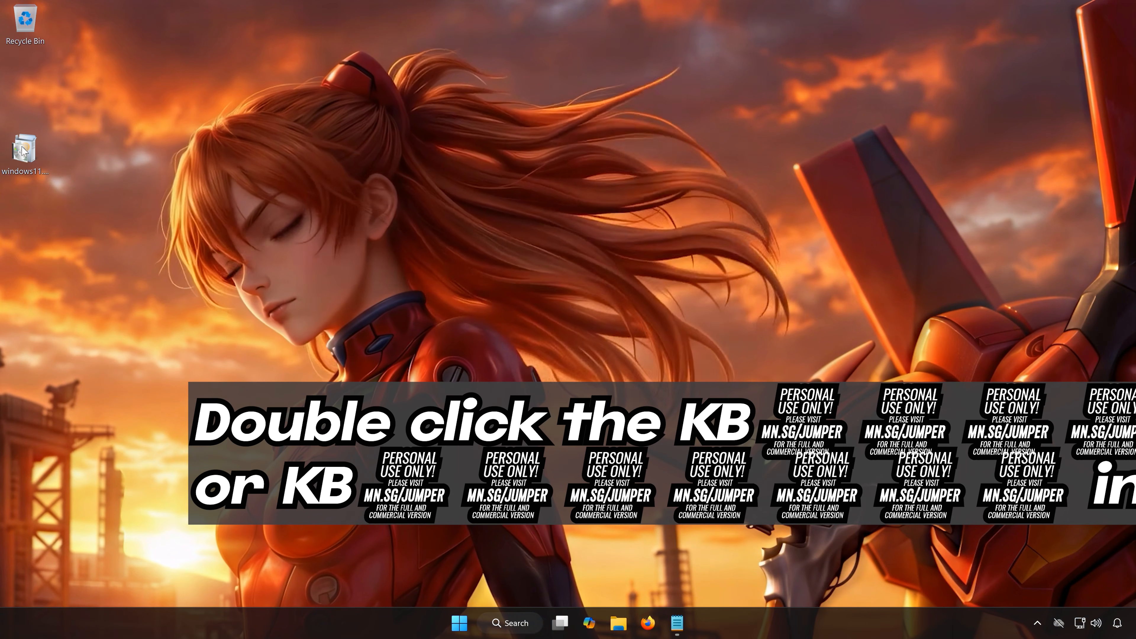
Install the KB5070773 update from the downloaded file on the desktop, and restart the computer when the installation completes.
double_click(22, 150)
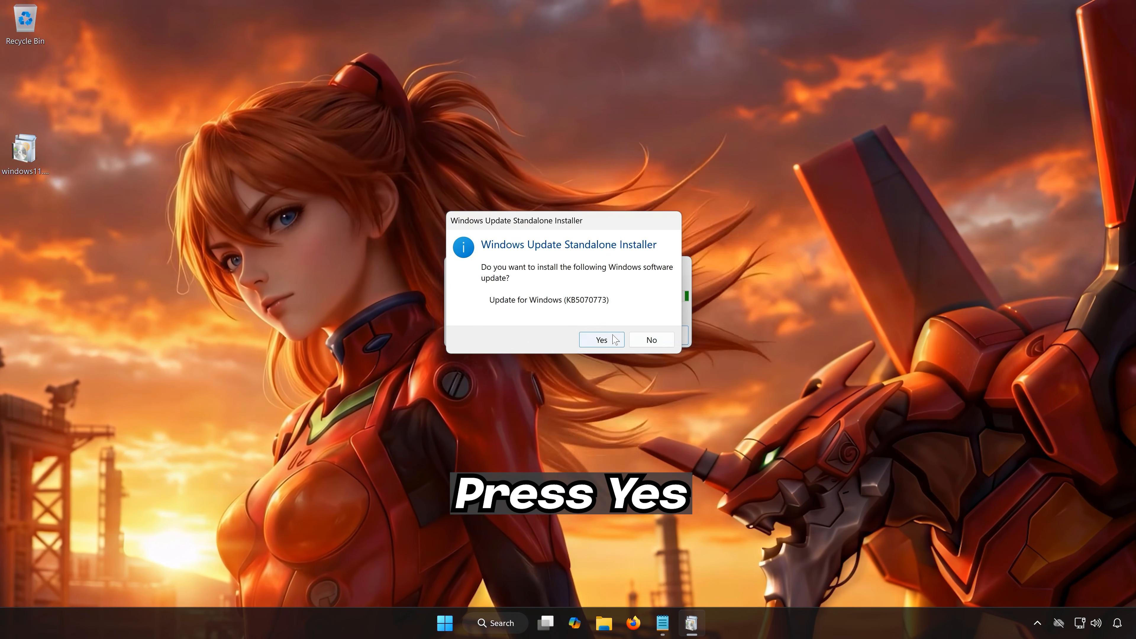
click(601, 340)
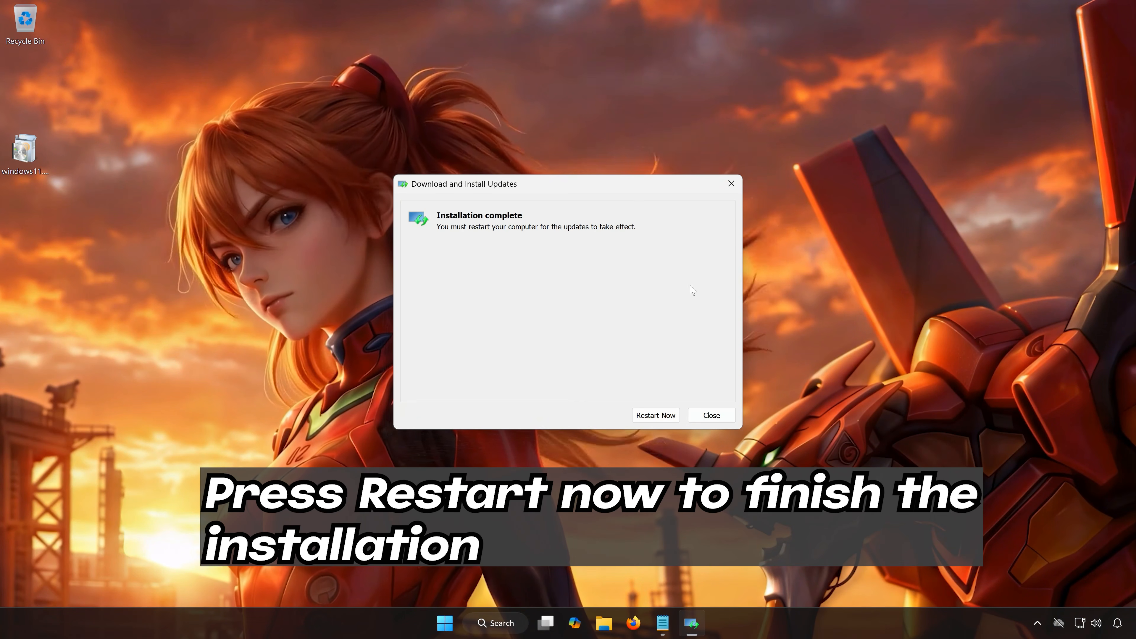
click(656, 415)
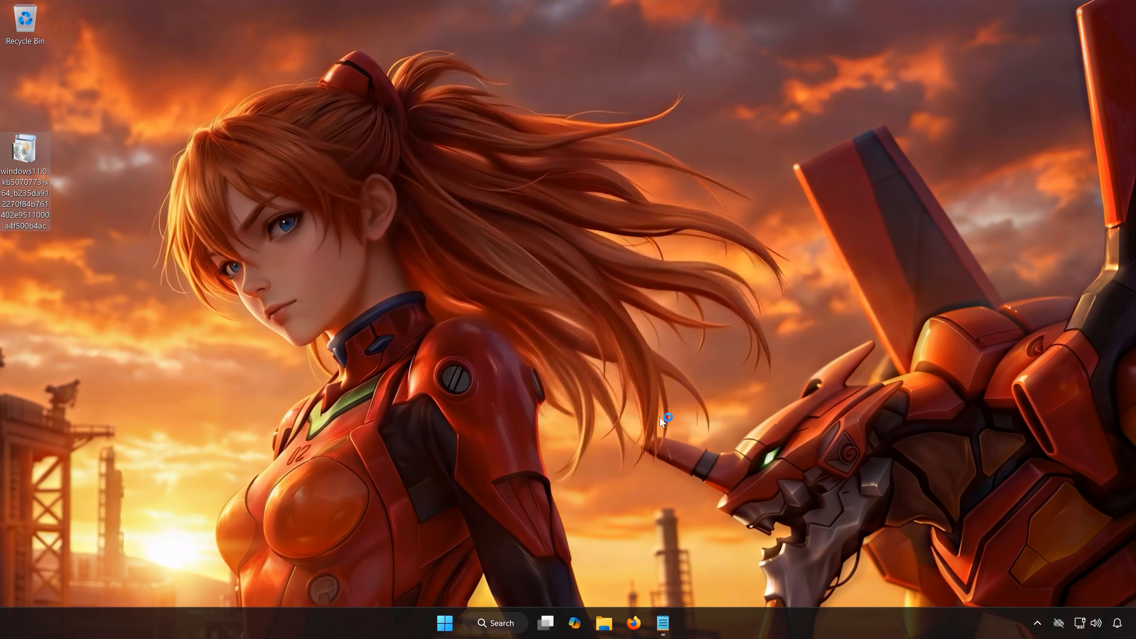